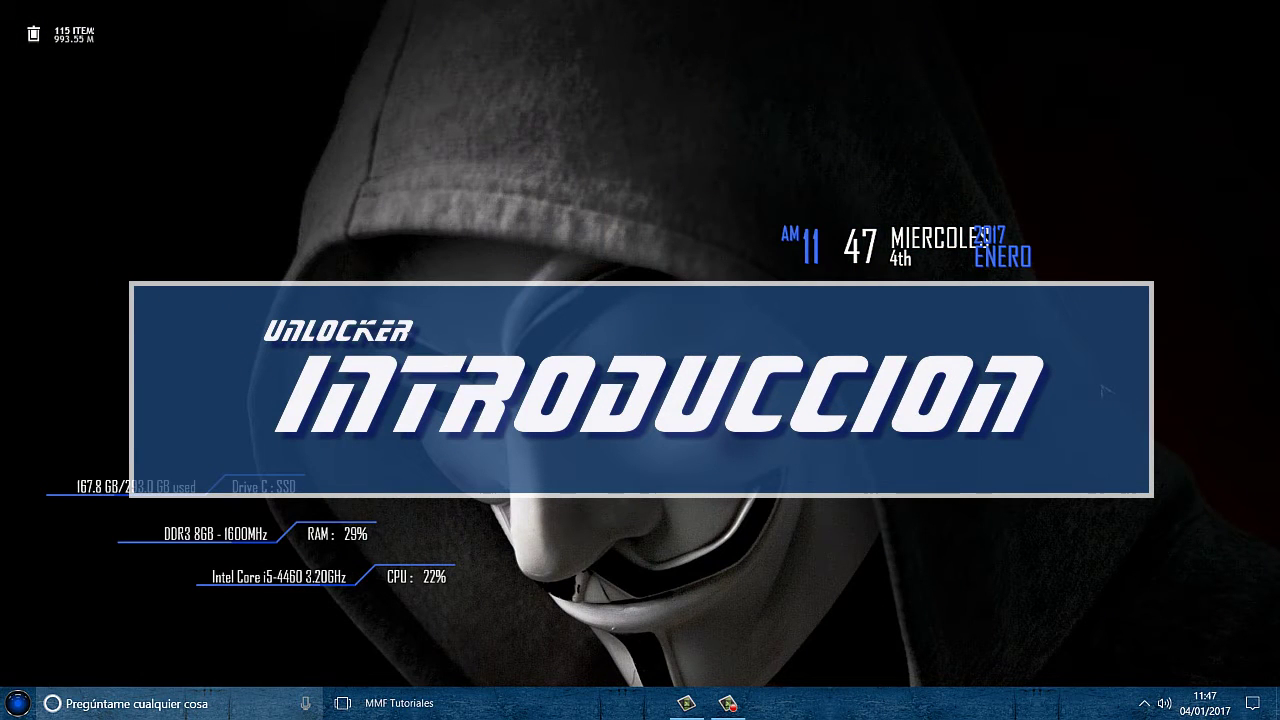
left_click_drag(715, 182, 1094, 364)
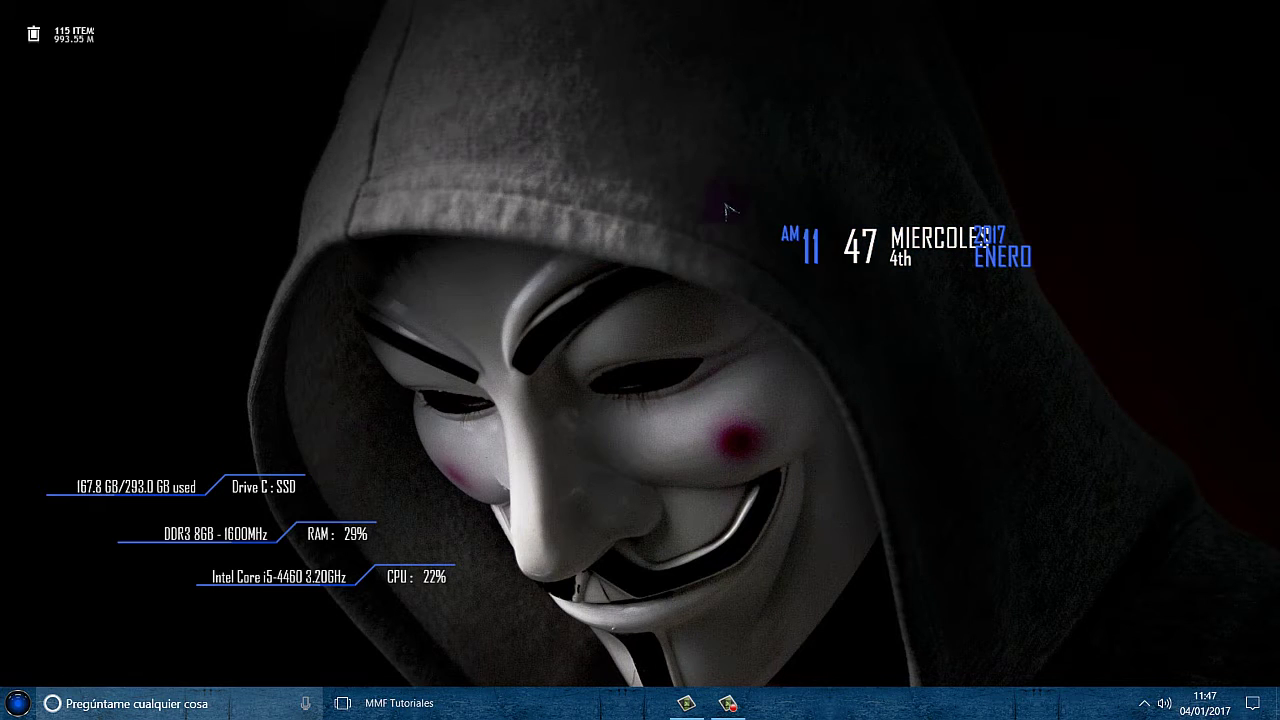
left_click_drag(718, 193, 1100, 335)
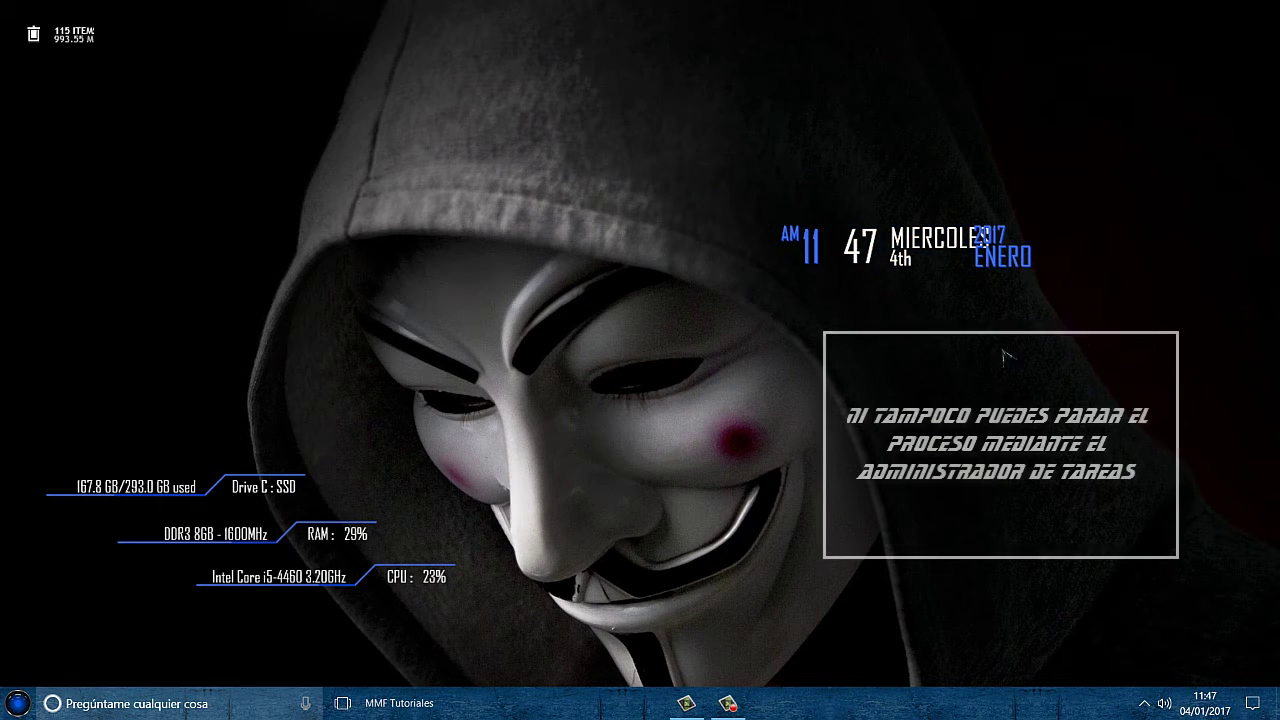
left_click(476, 352)
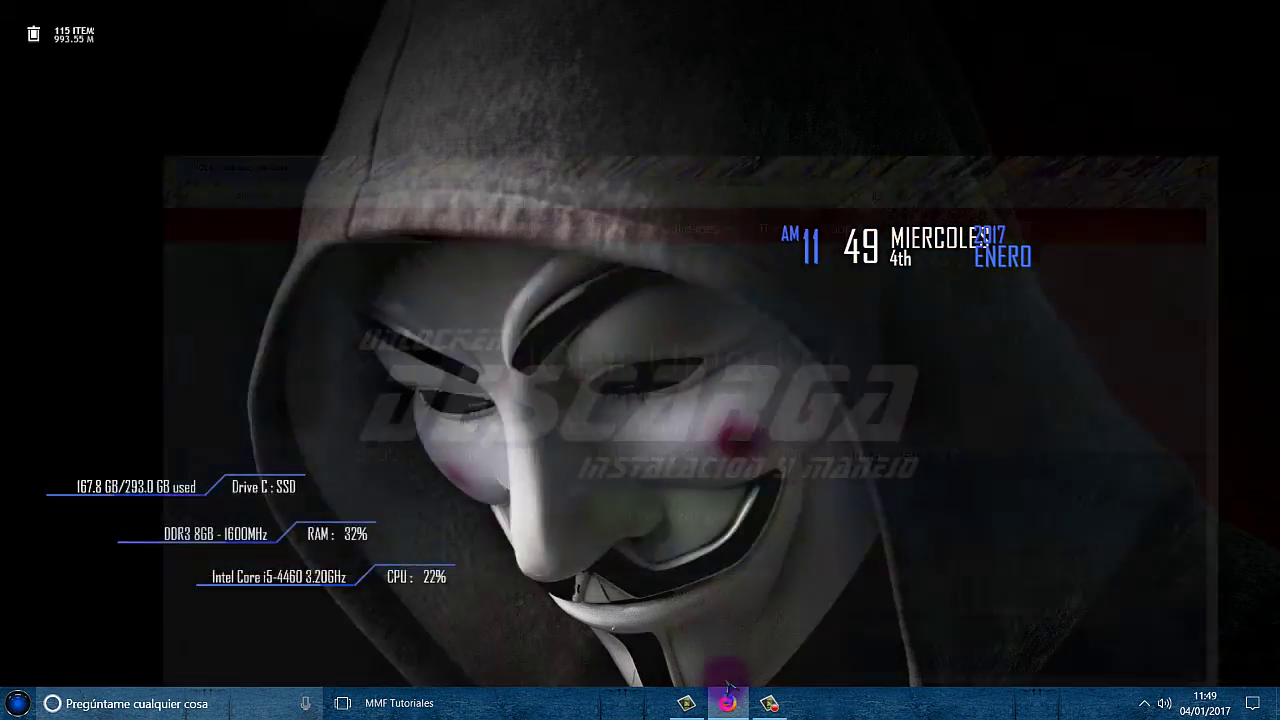
Switch to Firefox and download the free IObit Unlocker installer, unlocker-setup.exe, from the IObit page through Freenew
left_click(727, 703)
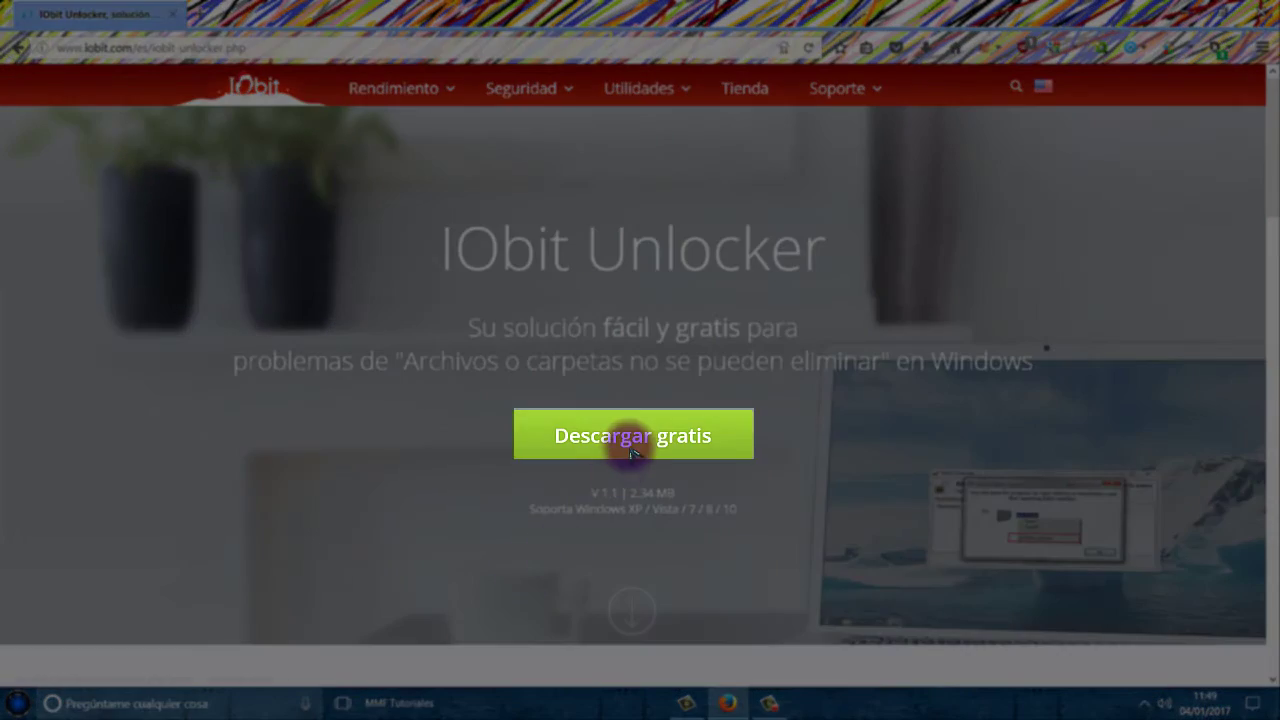
left_click(631, 449)
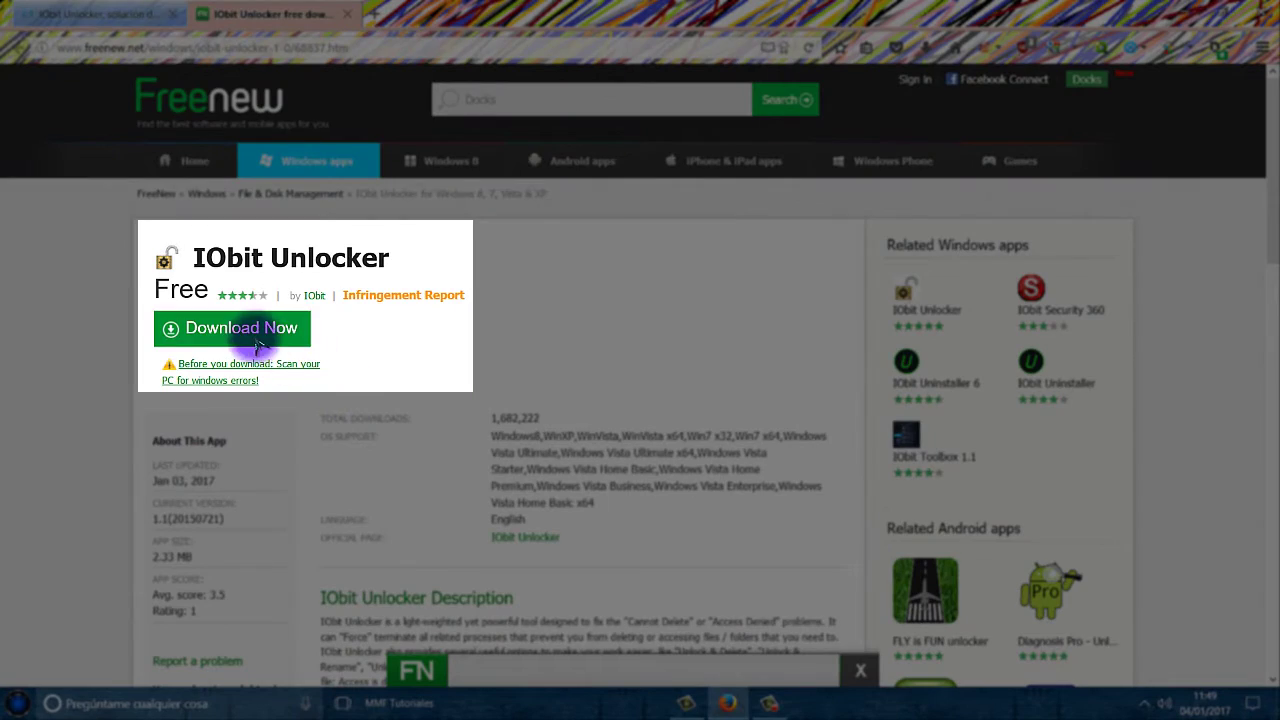
left_click(228, 335)
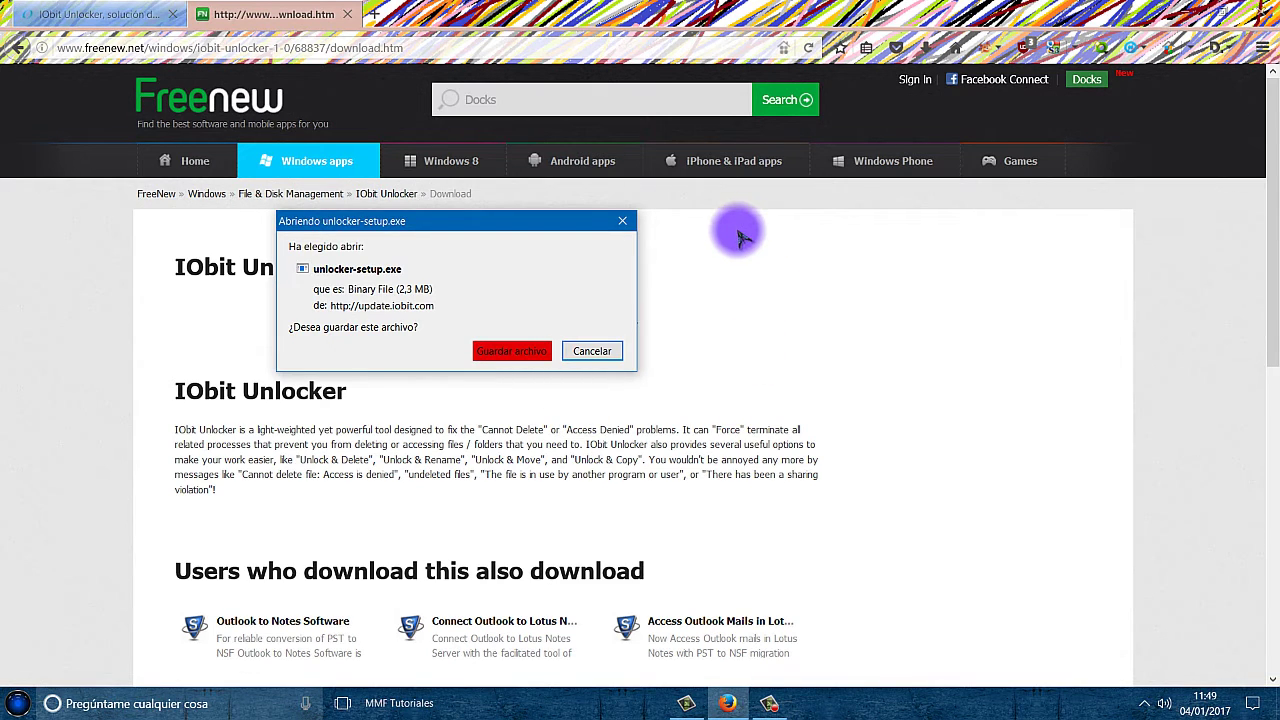
left_click(509, 350)
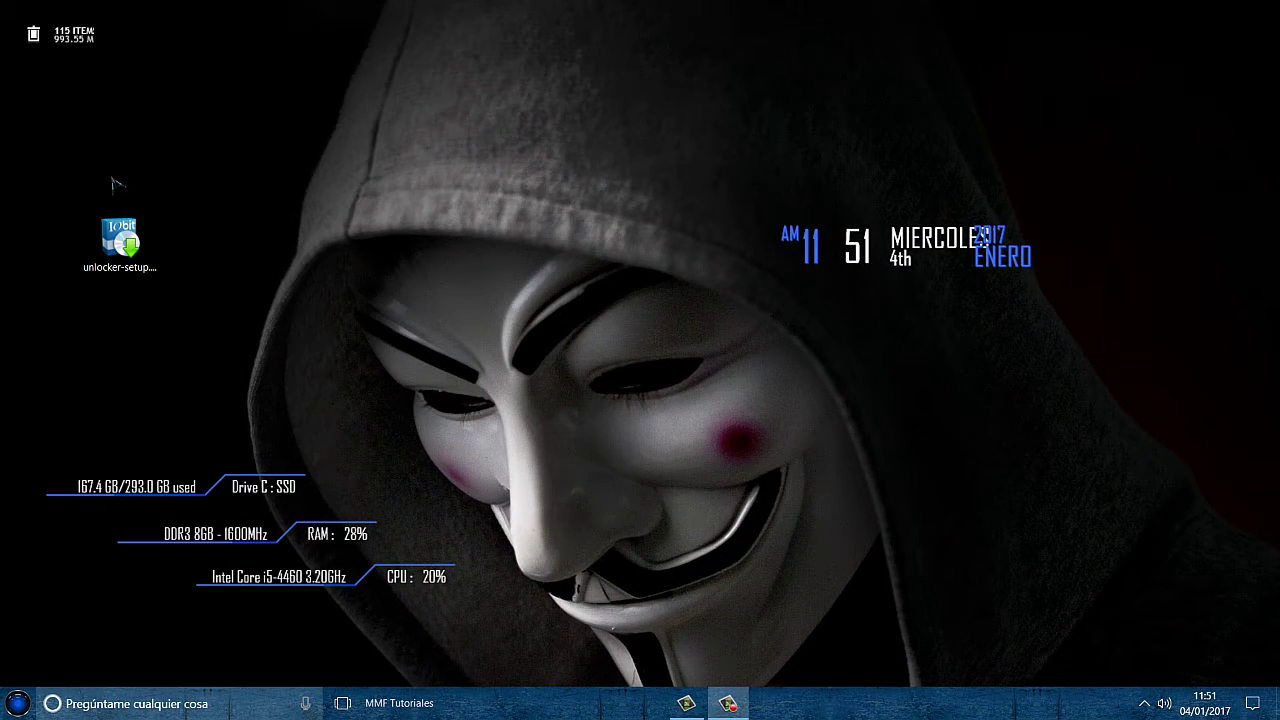
Run the downloaded unlocker-setup.exe from the desktop and allow it to execute
left_click_drag(49, 172, 203, 370)
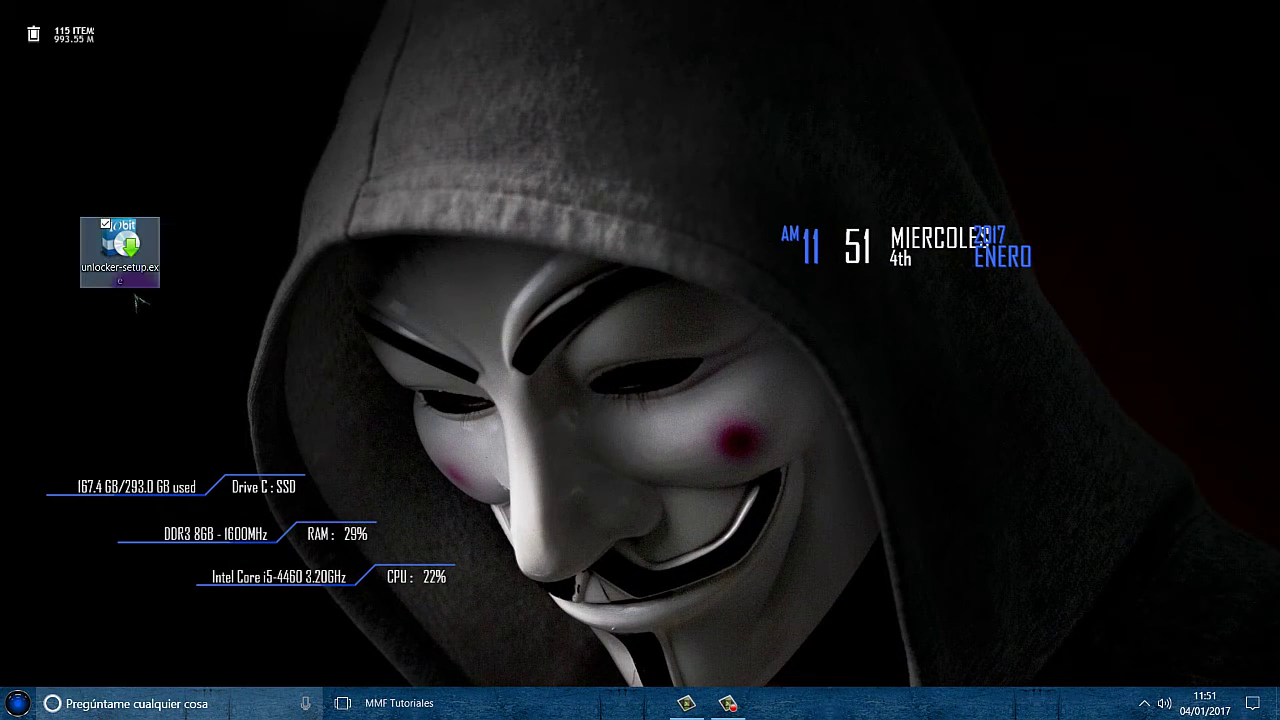
key("Return")
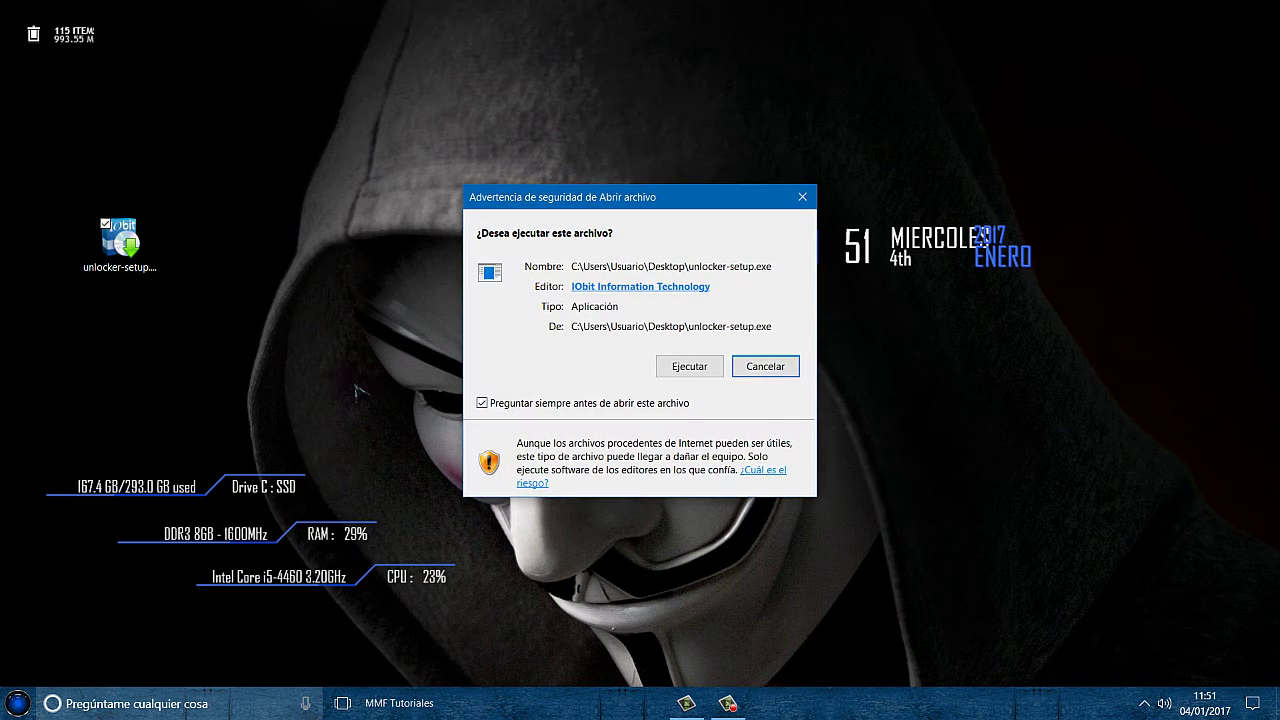
left_click(690, 368)
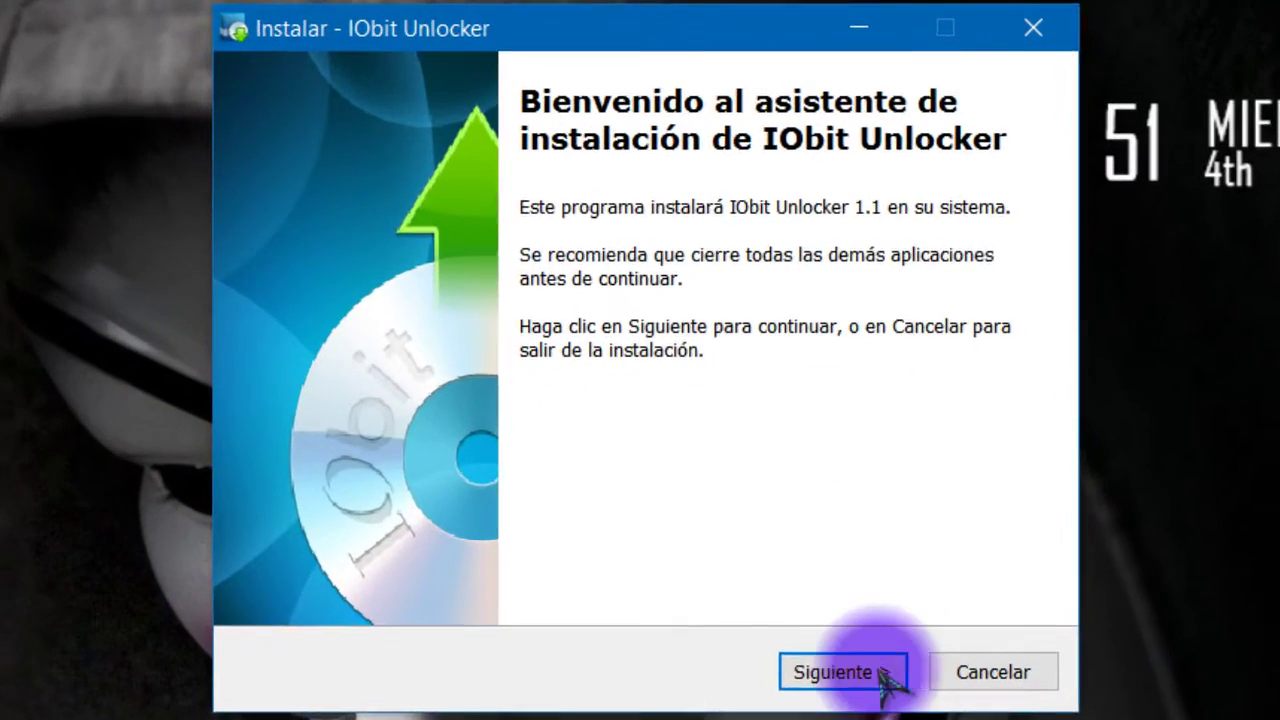
Go through the first setup pages, accepting the license agreement and keeping the default destination folder
left_click(868, 677)
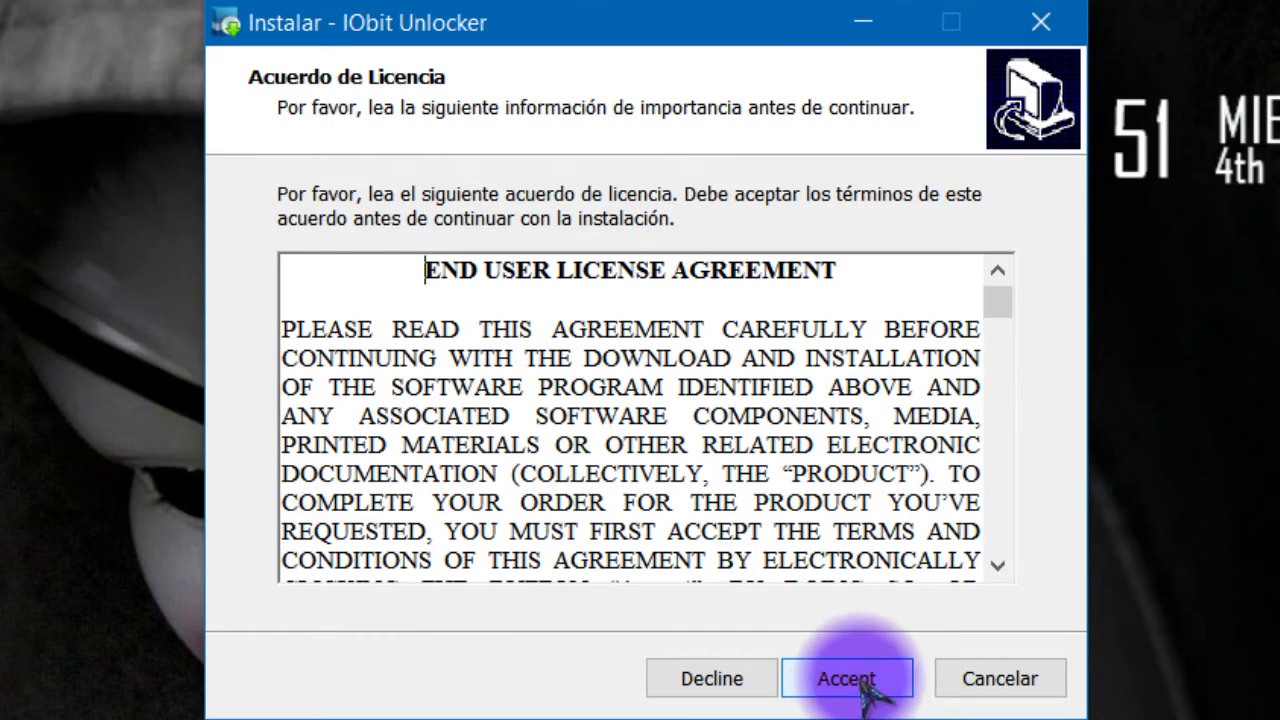
left_click(866, 677)
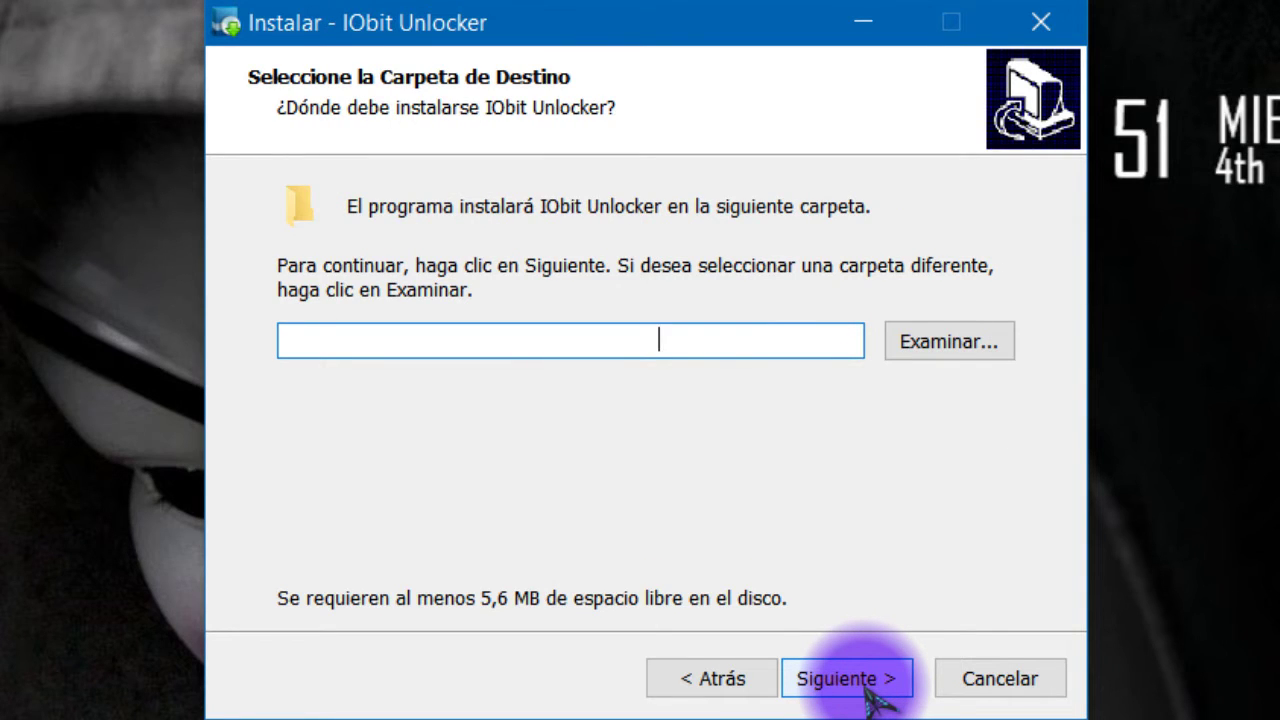
left_click(866, 679)
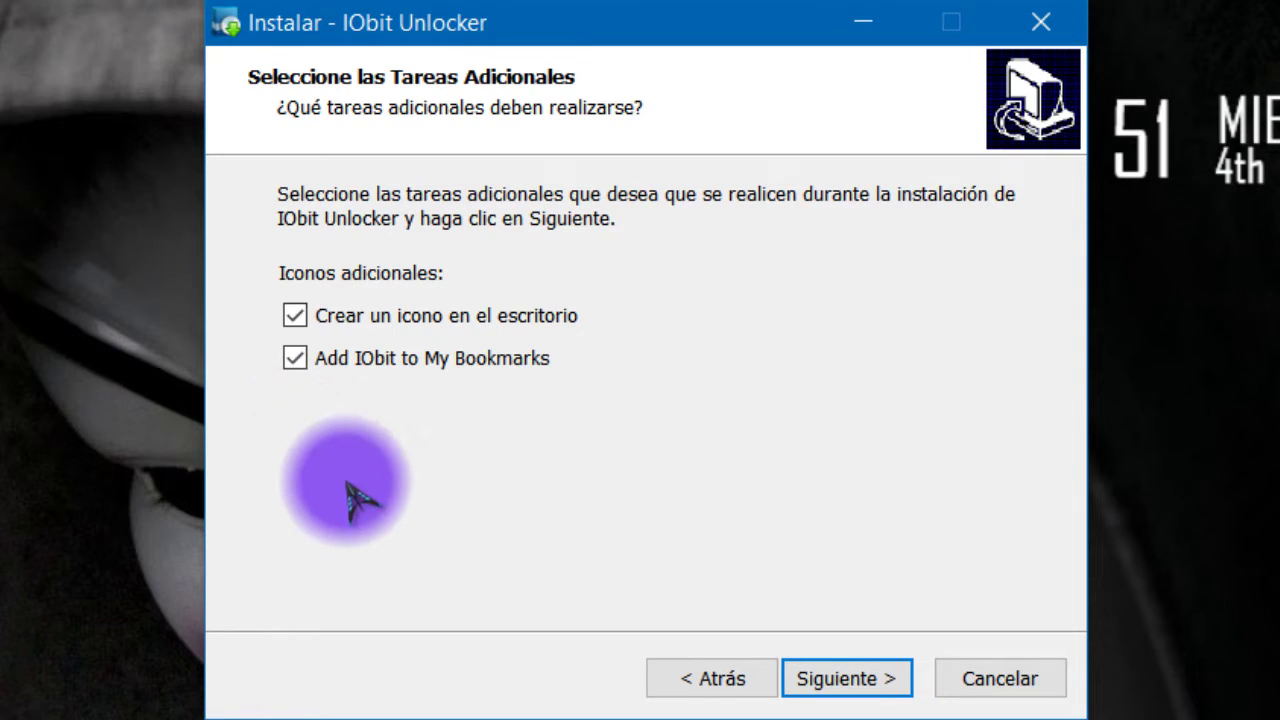
Disable the desktop icon and IObit bookmark tasks, and complete the installation with the option to run IObit Unlocker kept on
left_click(296, 318)
left_click(295, 360)
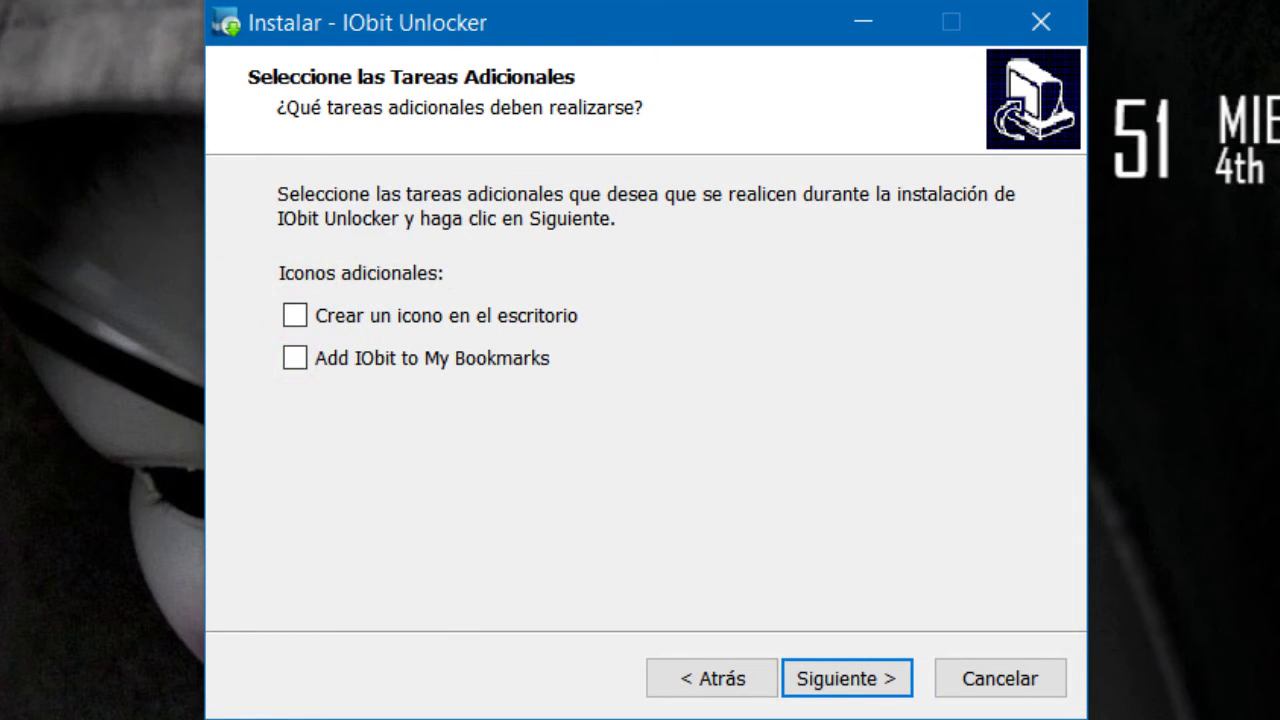
left_click(862, 684)
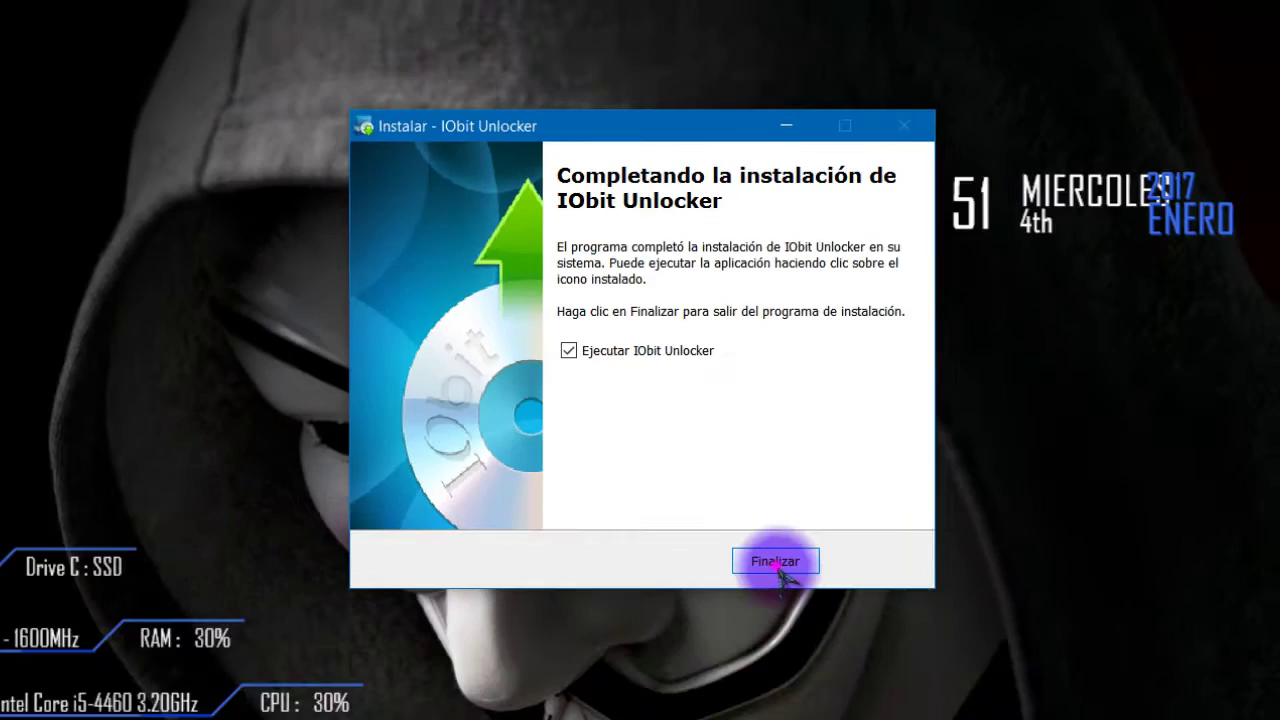
left_click(847, 679)
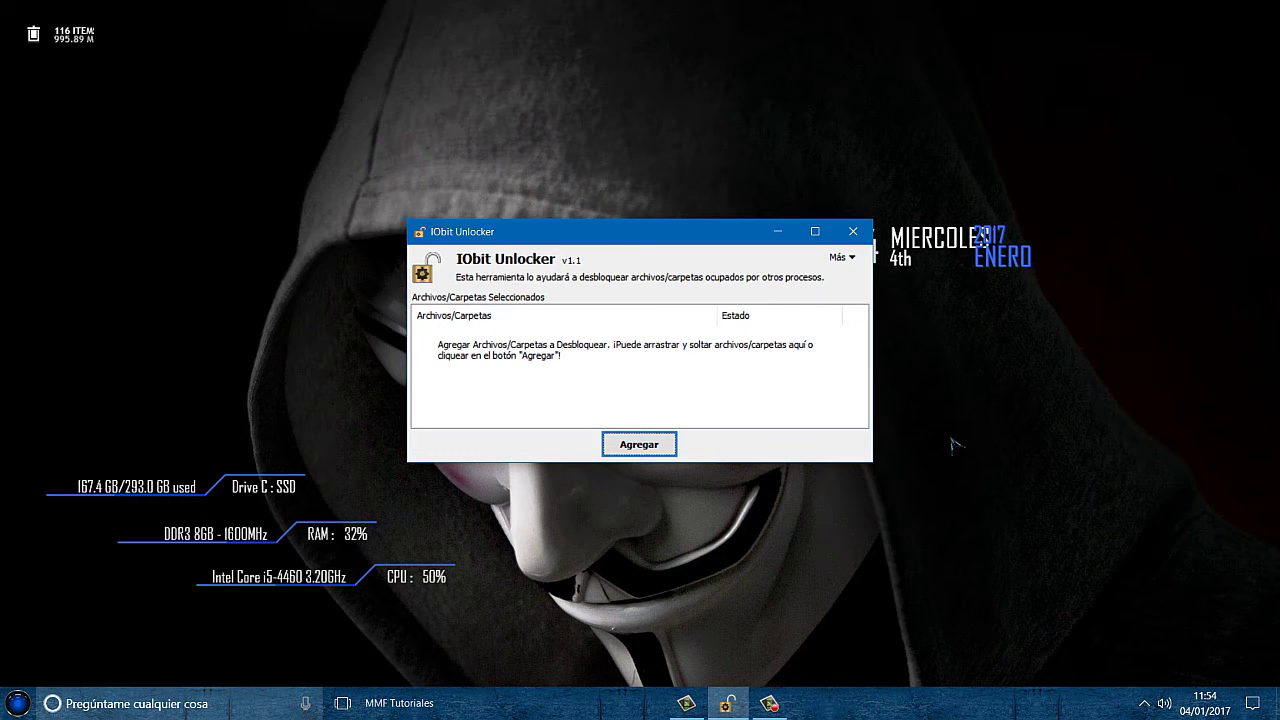
left_click(852, 261)
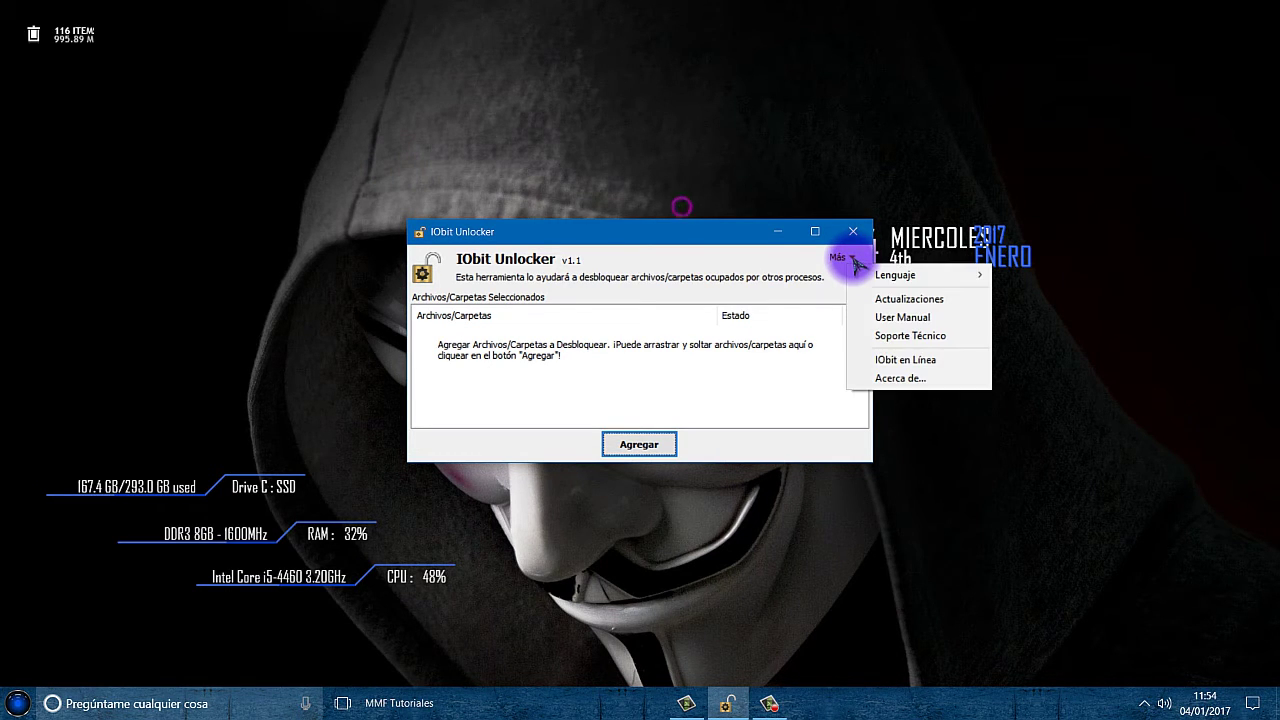
mouse_move(885, 280)
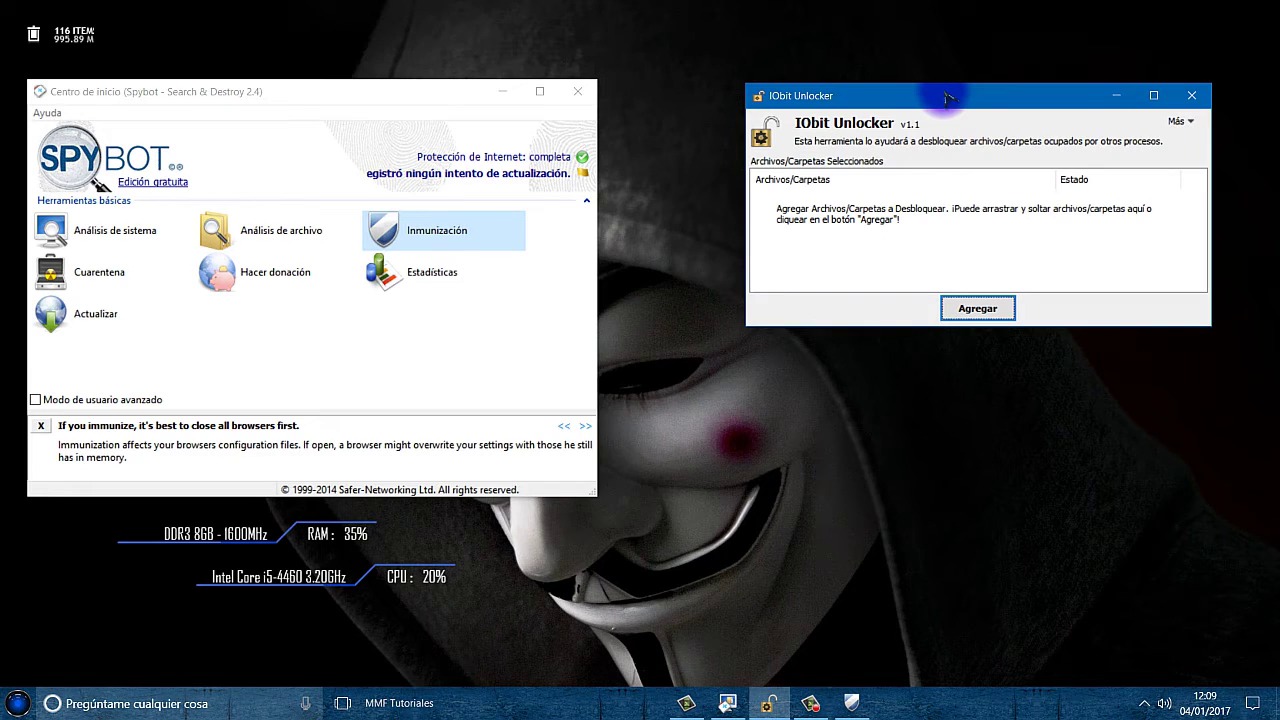
Switch to the Spybot Immunization window and apply immunization to the system
left_click(345, 100)
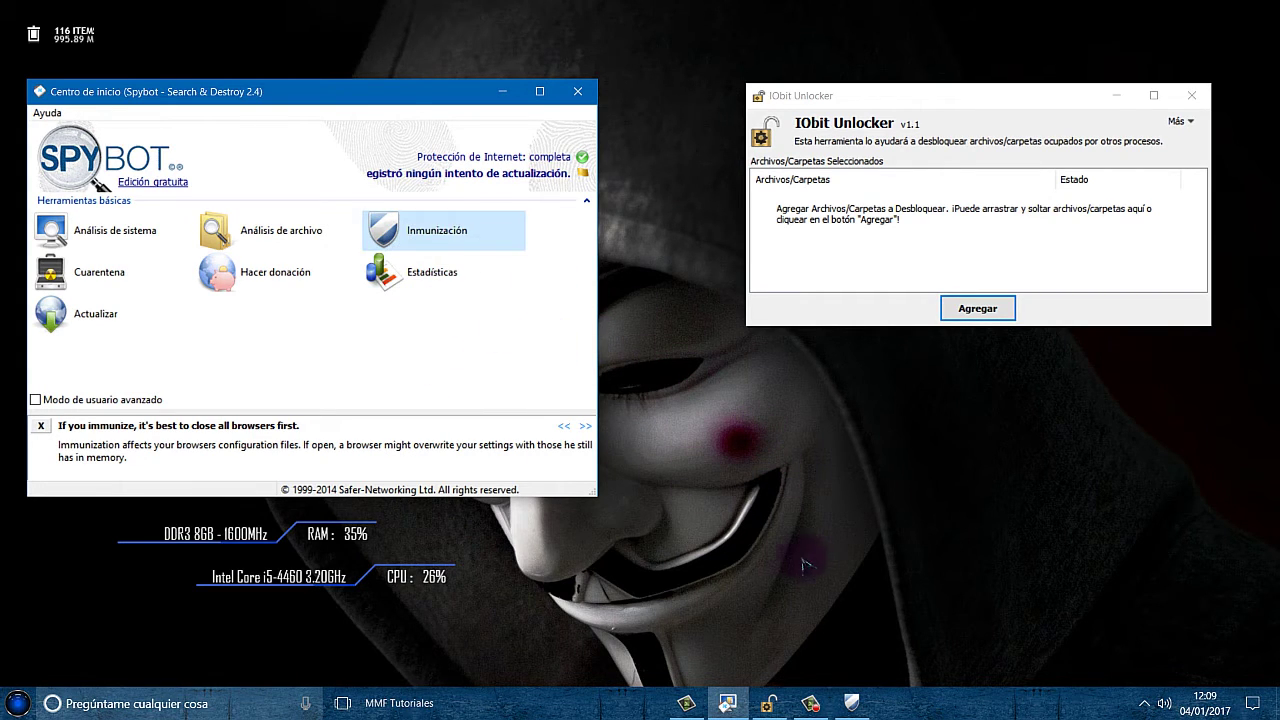
left_click(851, 703)
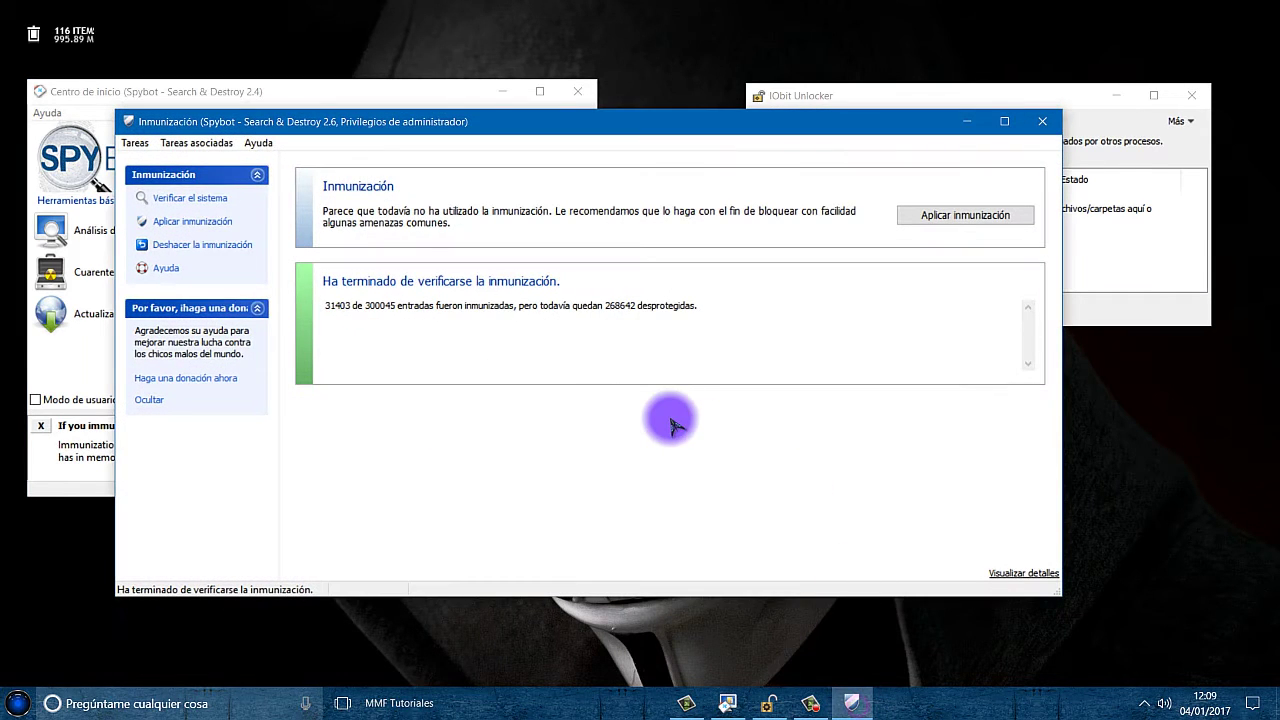
left_click(944, 217)
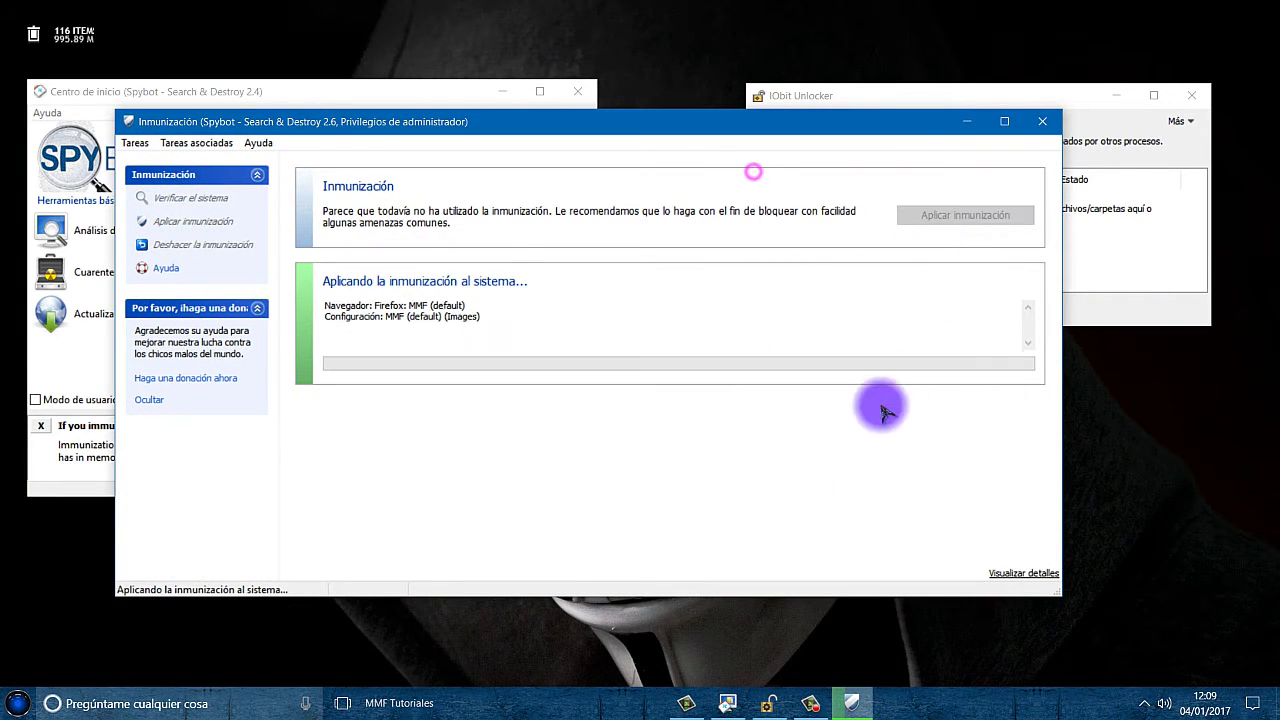
Start adding a file in IObit Unlocker and expand drive C: to Archivos de programa (x86)\Spybot - Search & Destroy 2
left_click(924, 101)
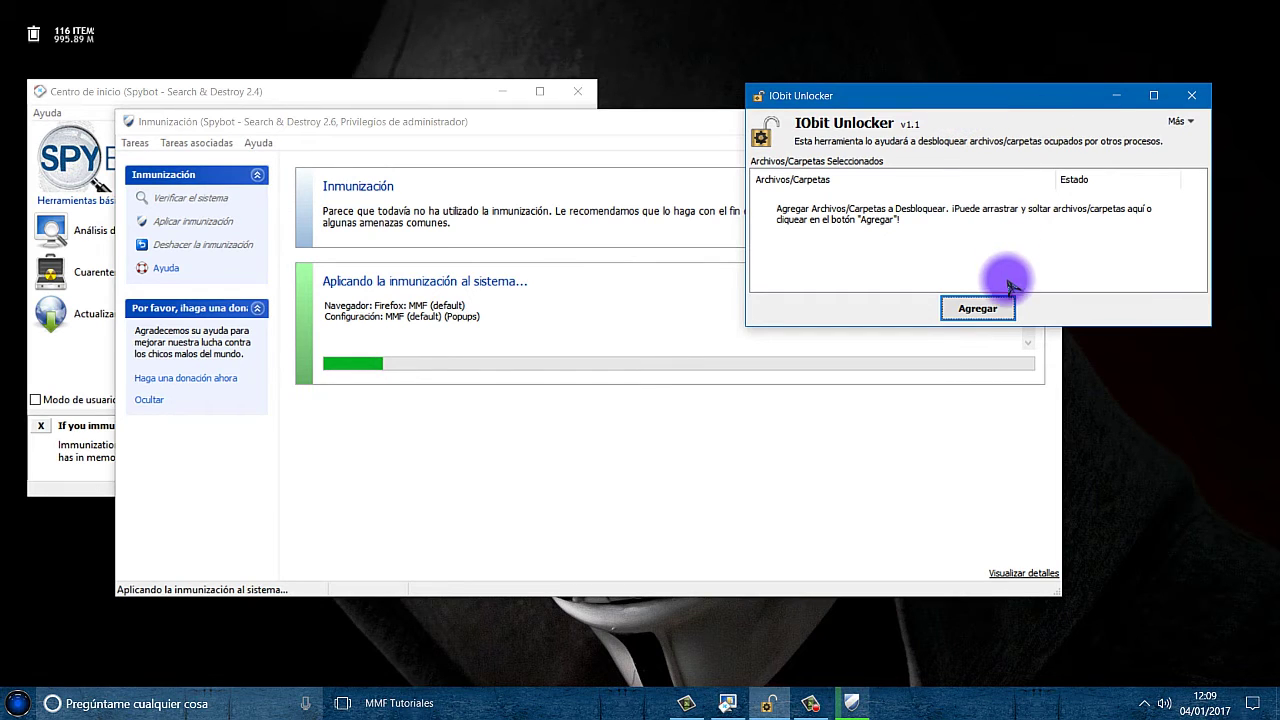
left_click(978, 309)
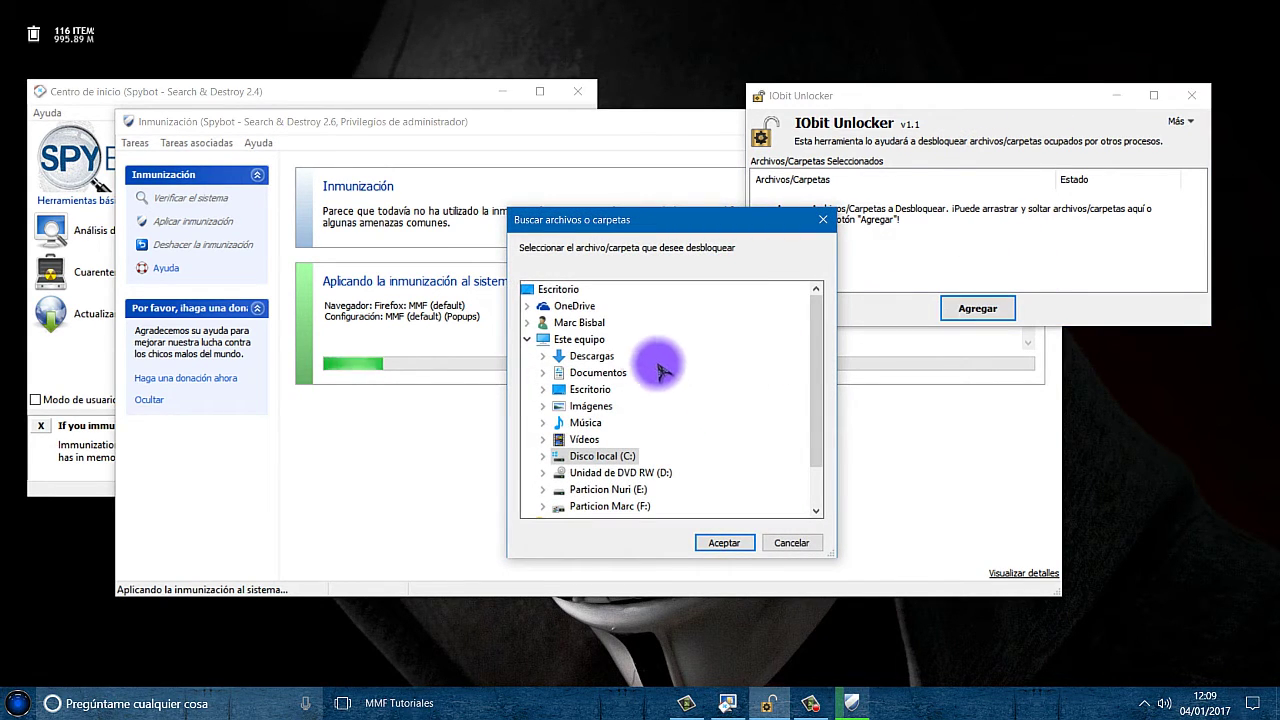
scroll(650, 355, "down", 1)
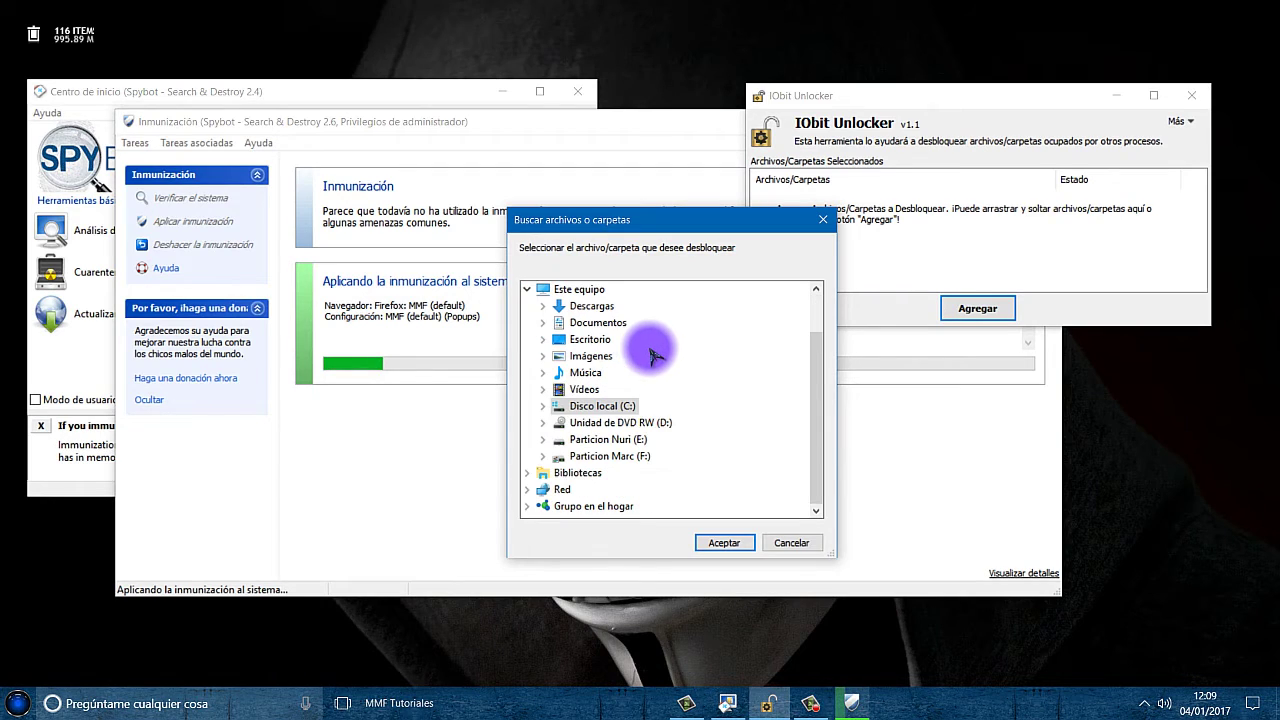
left_click(545, 407)
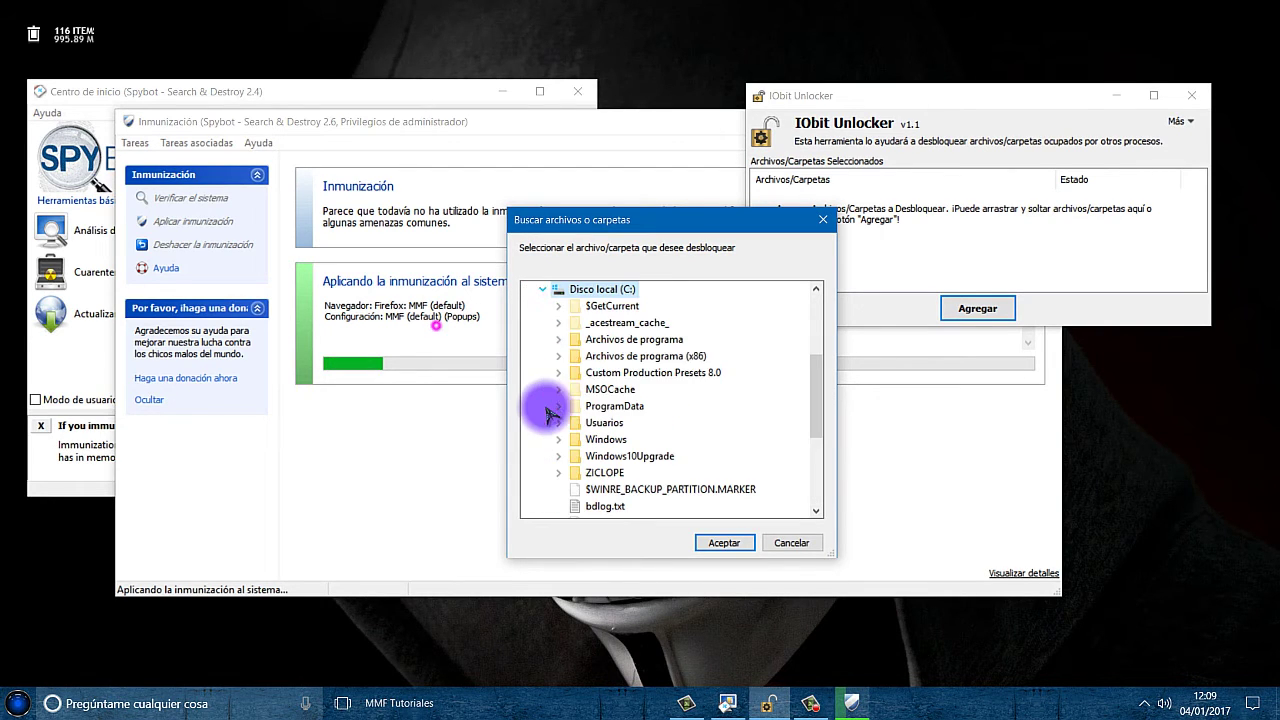
left_click(560, 357)
scroll(648, 345, "down", 4)
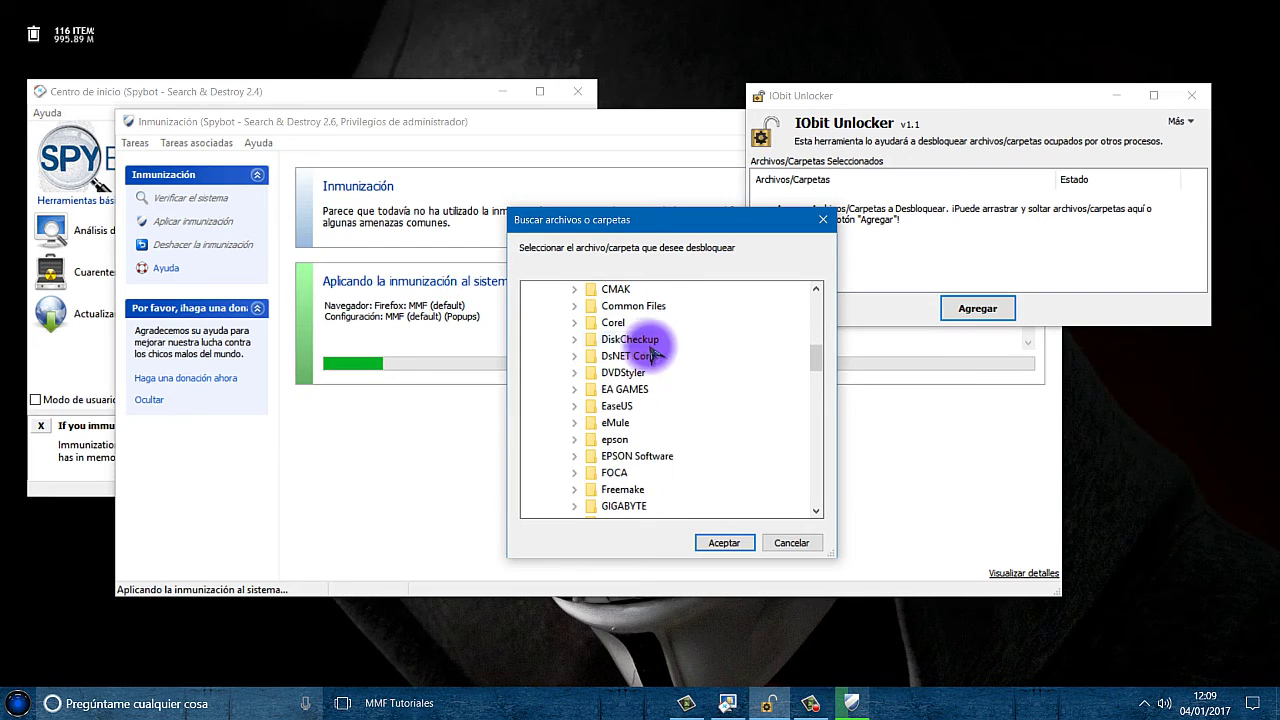
scroll(652, 350, "down", 6)
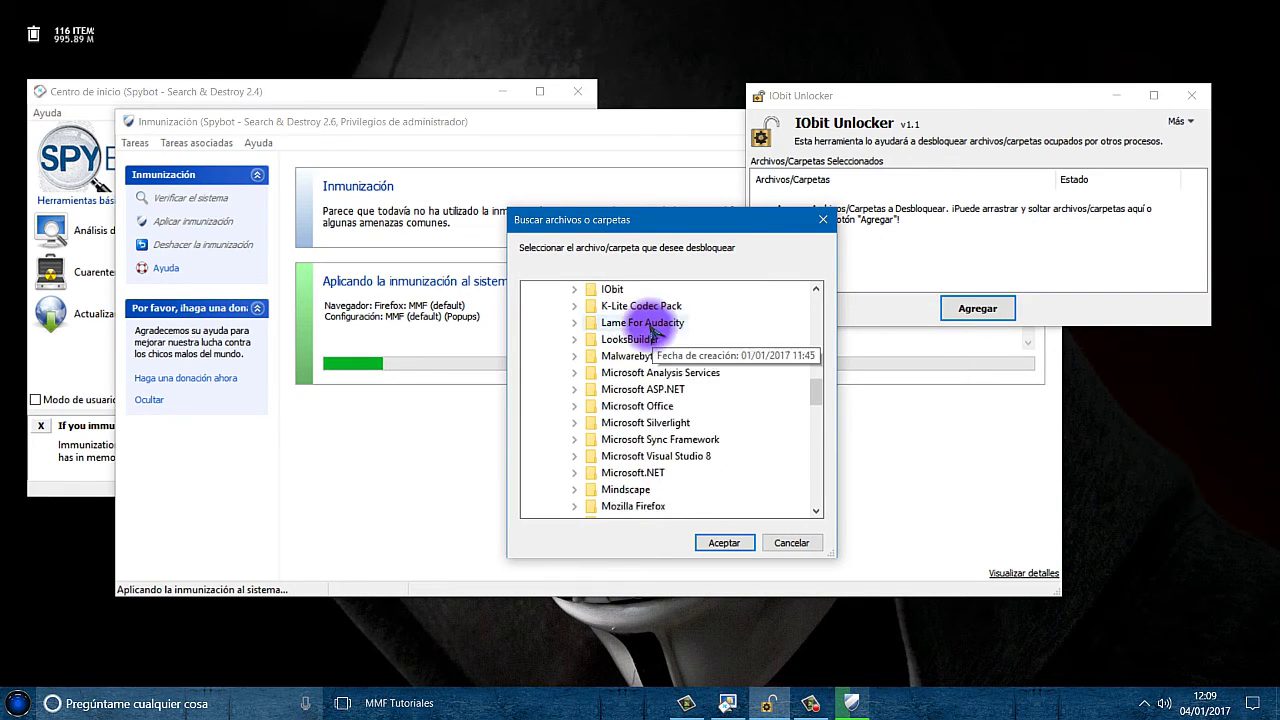
scroll(650, 330, "down", 8)
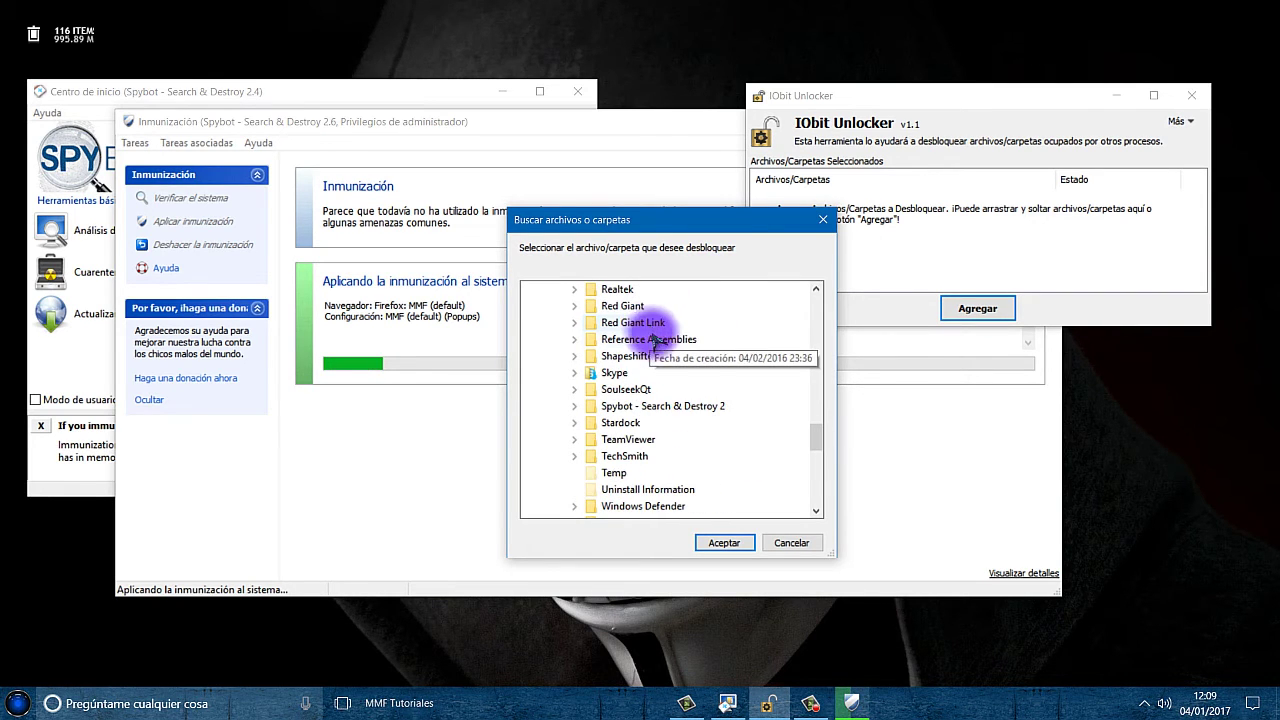
left_click(576, 407)
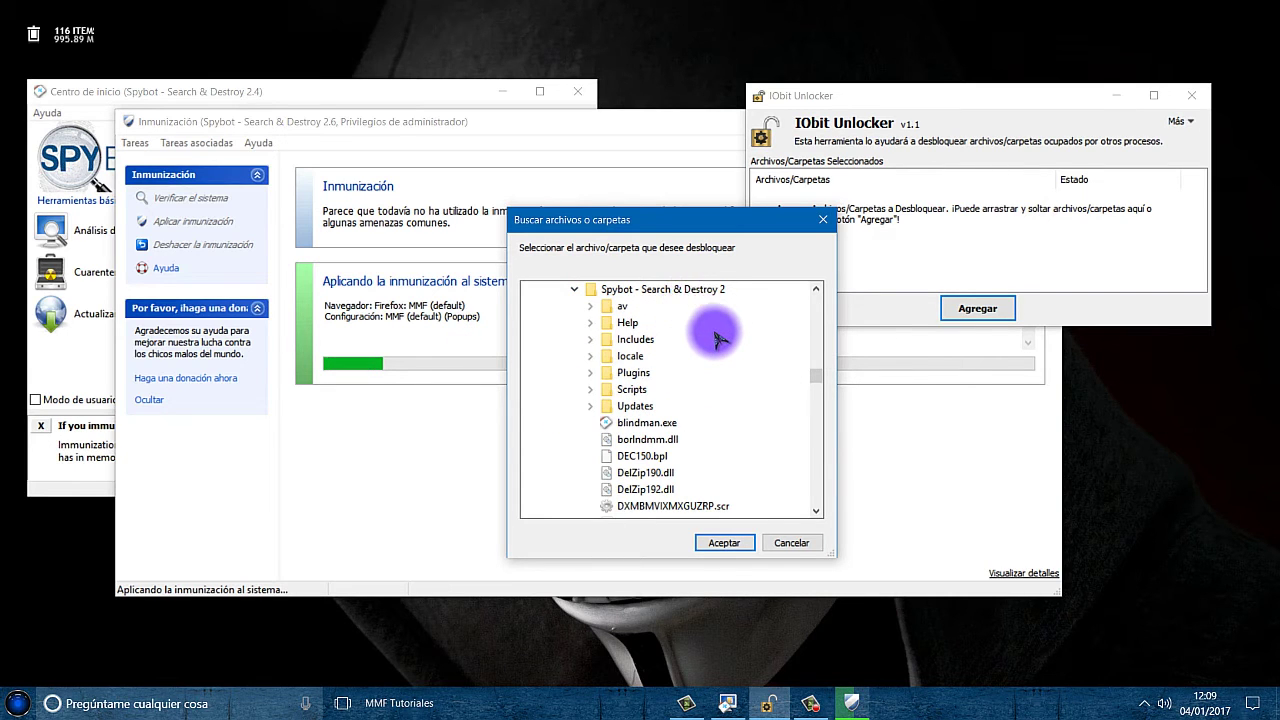
Choose SDImmunize.exe in the Spybot - Search & Destroy 2 folder and add it to the files to unlock
scroll(716, 338, "down", 2)
scroll(716, 338, "down", 5)
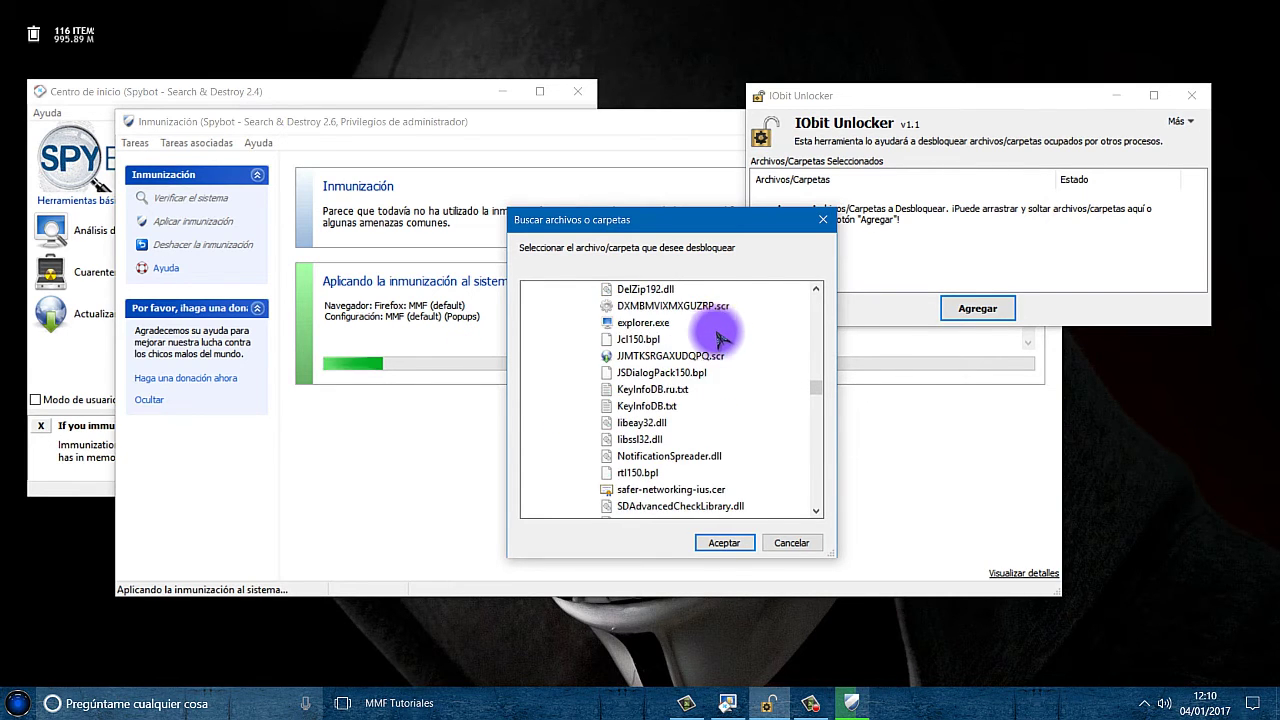
scroll(722, 358, "down", 5)
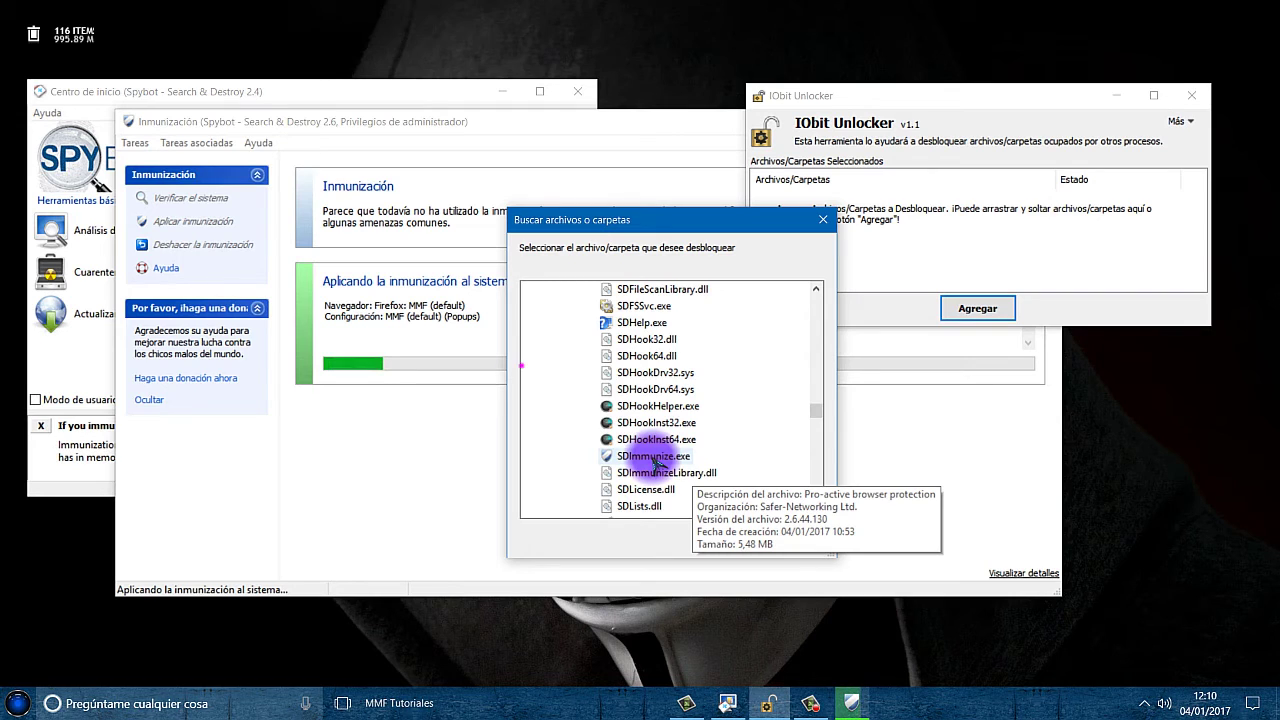
left_click(655, 458)
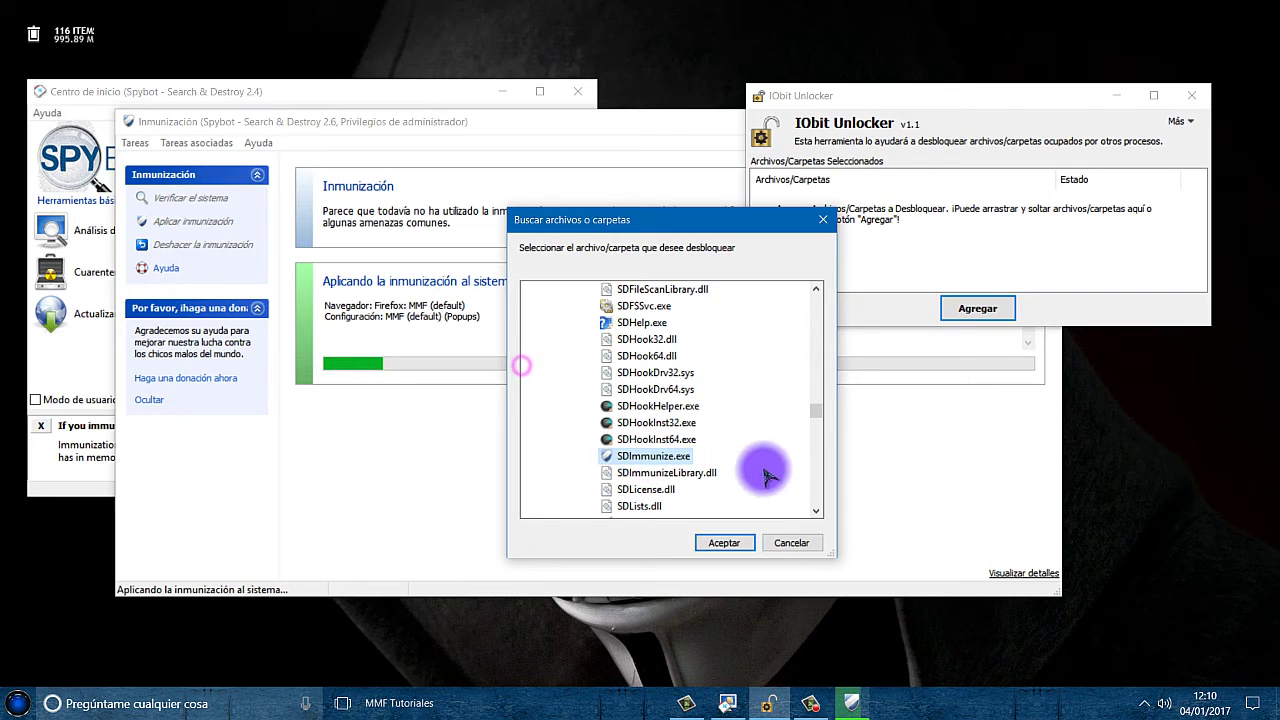
left_click(724, 543)
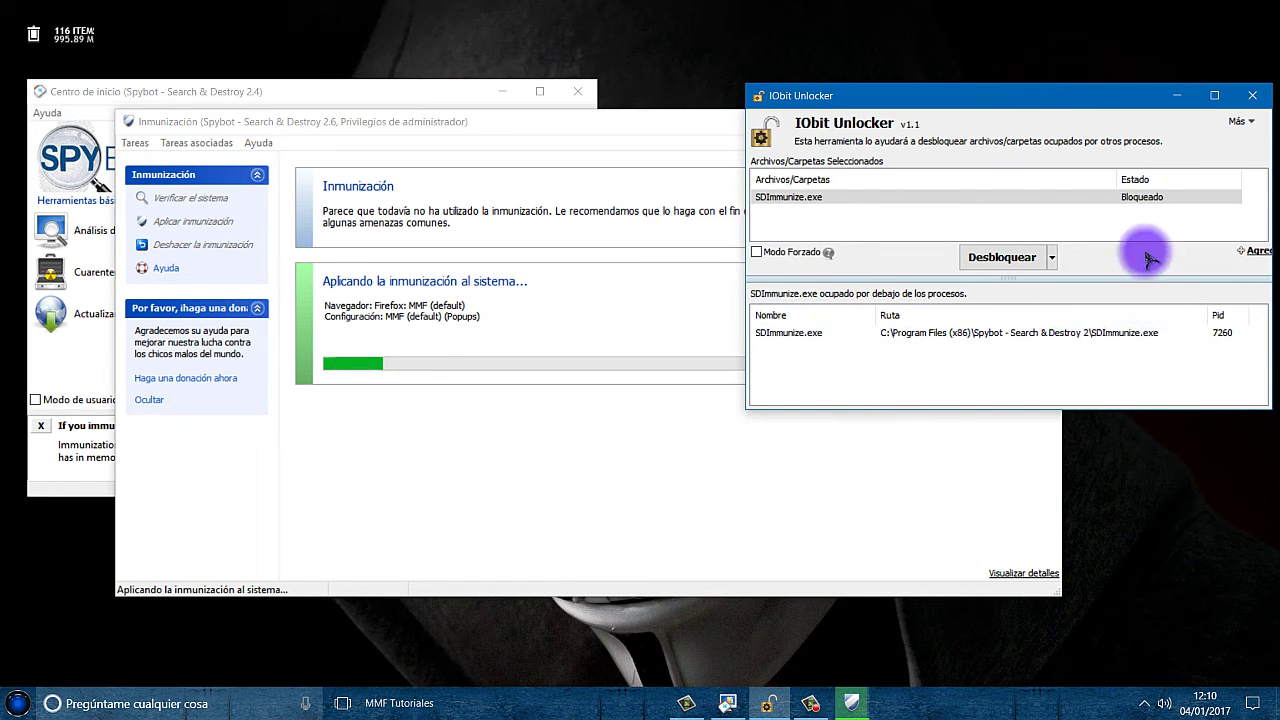
Unlock SDImmunize.exe with the plain Desbloquear option, leaving forced mode off, and close the Spybot start center
left_click(1054, 258)
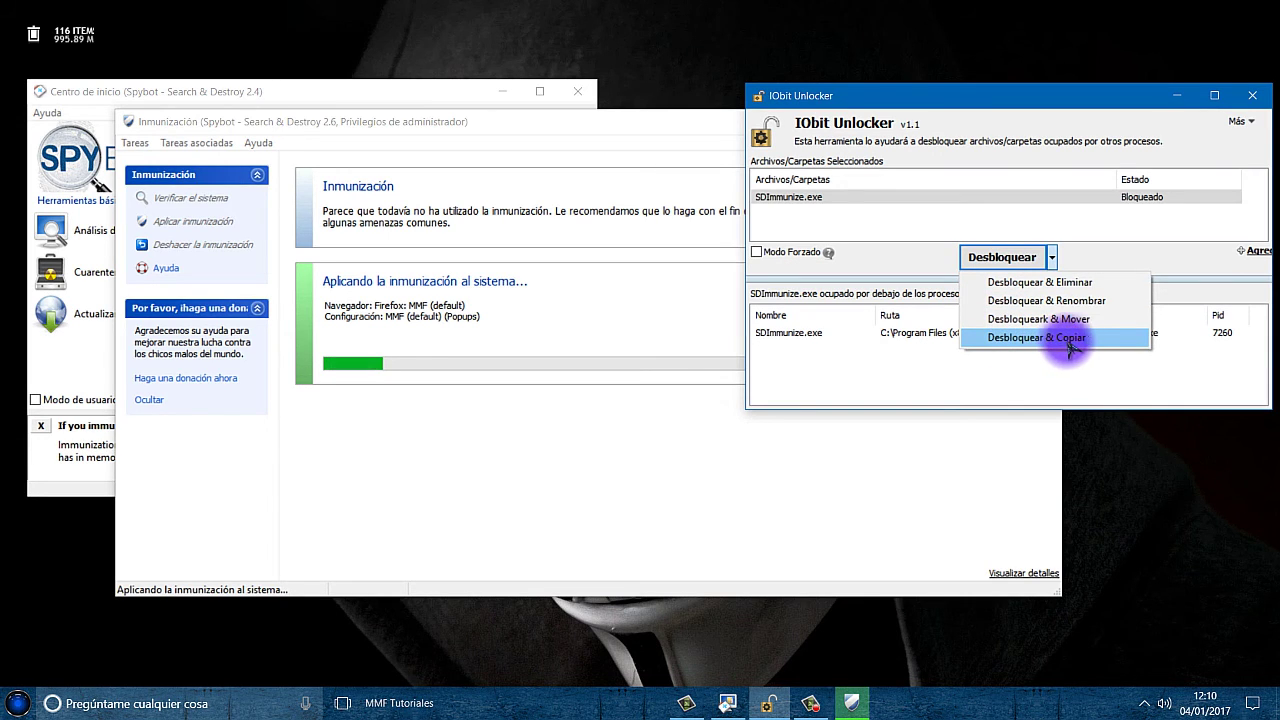
left_click(1110, 258)
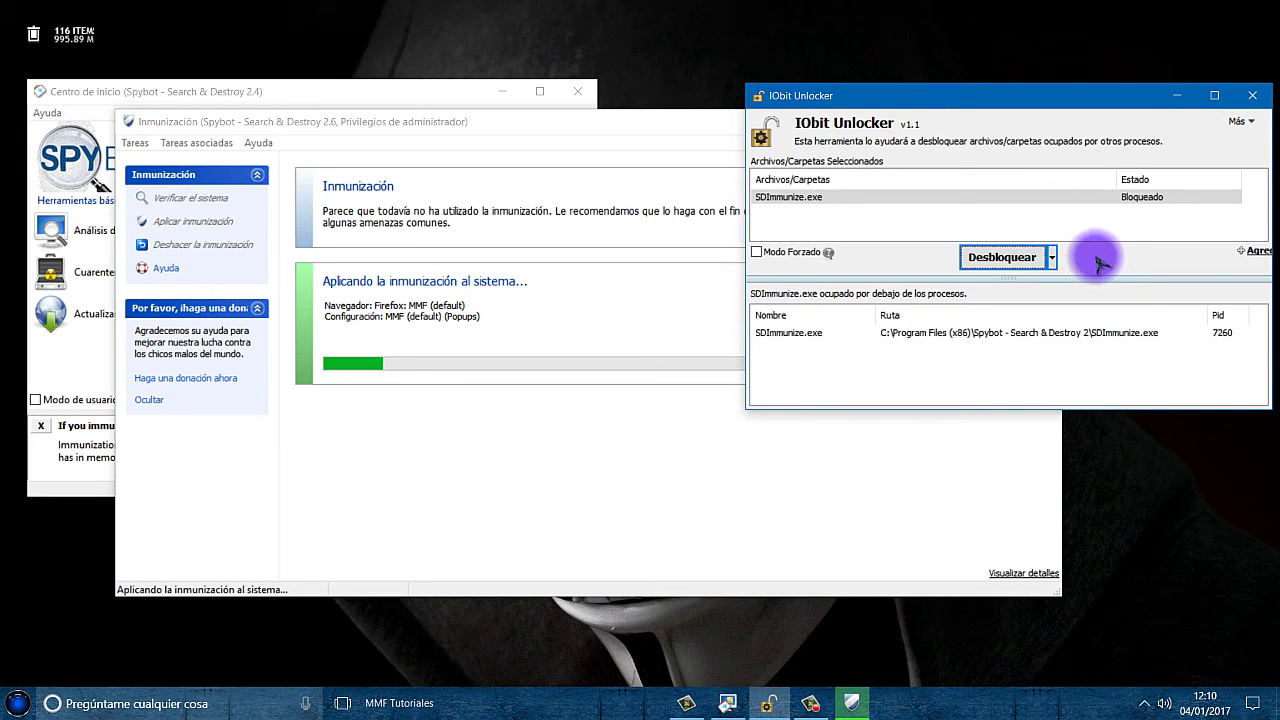
left_click(1002, 260)
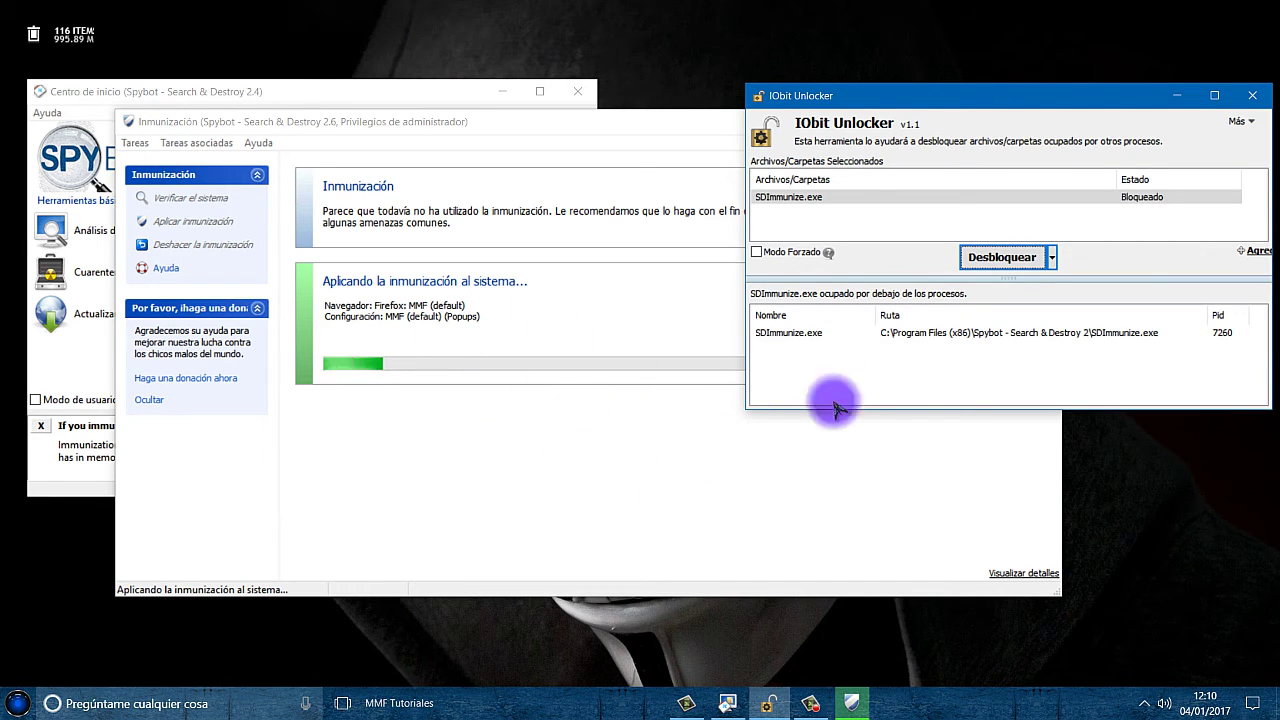
left_click(1002, 257)
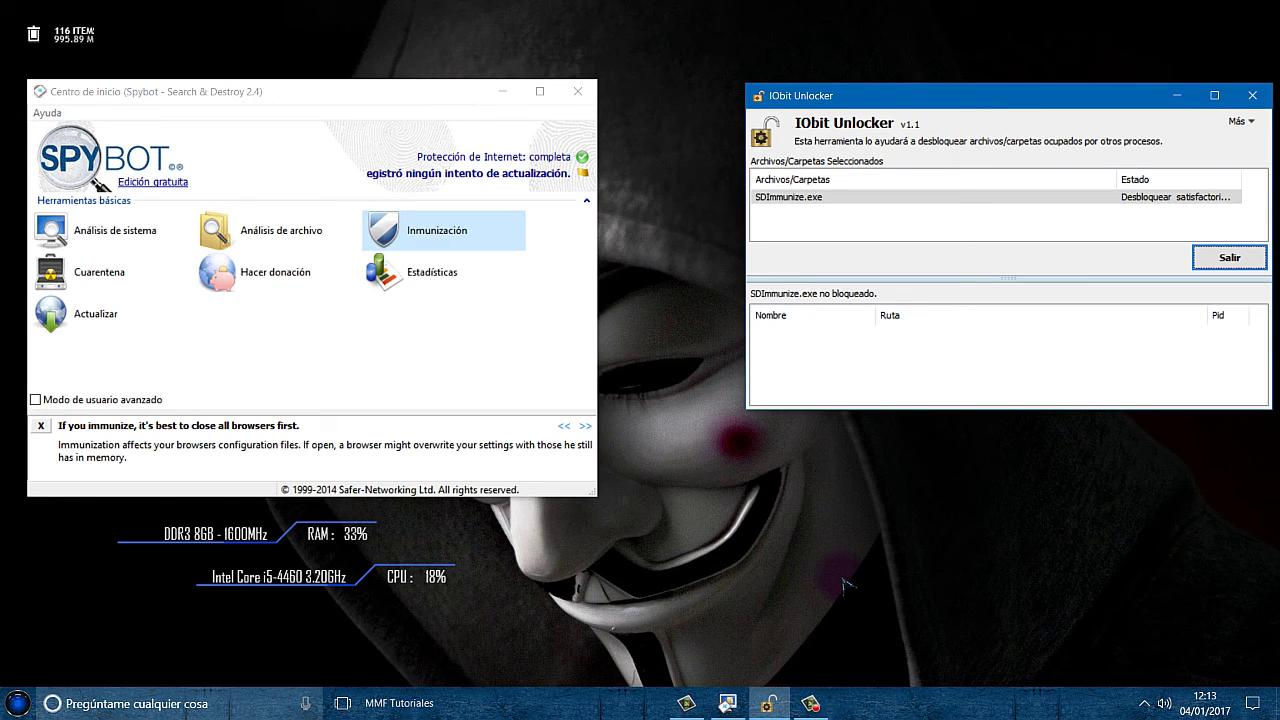
left_click(583, 112)
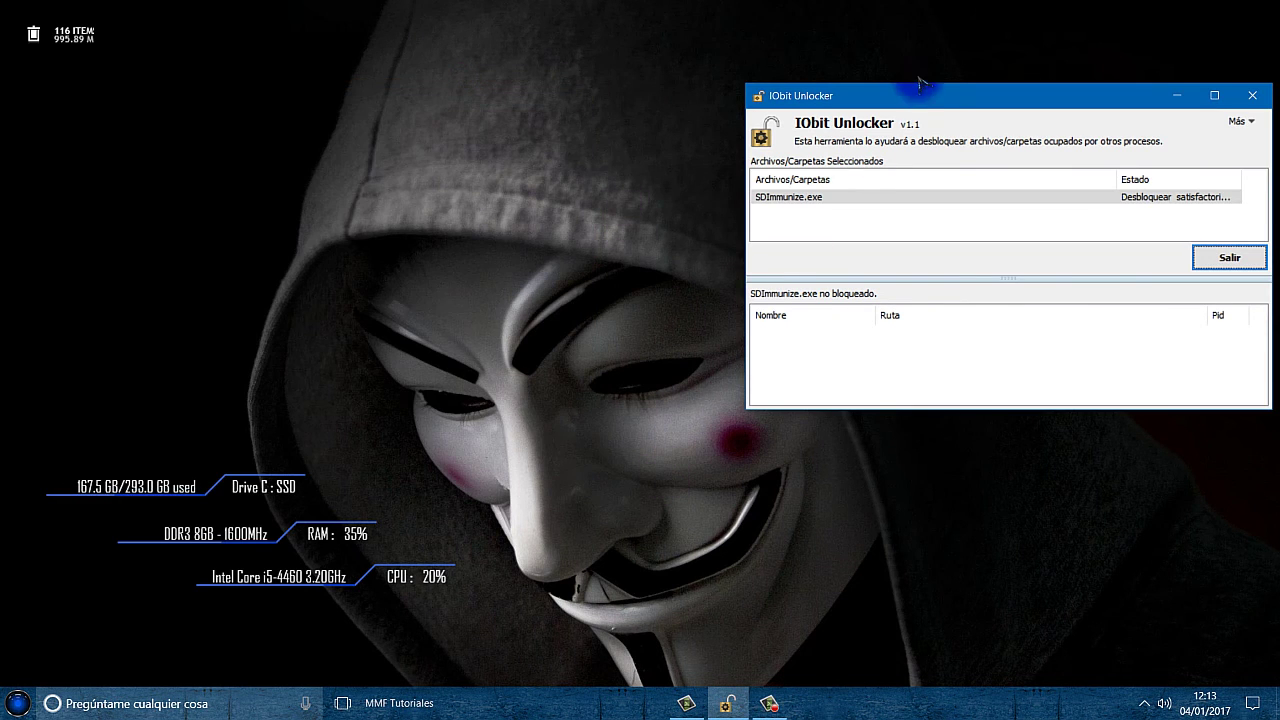